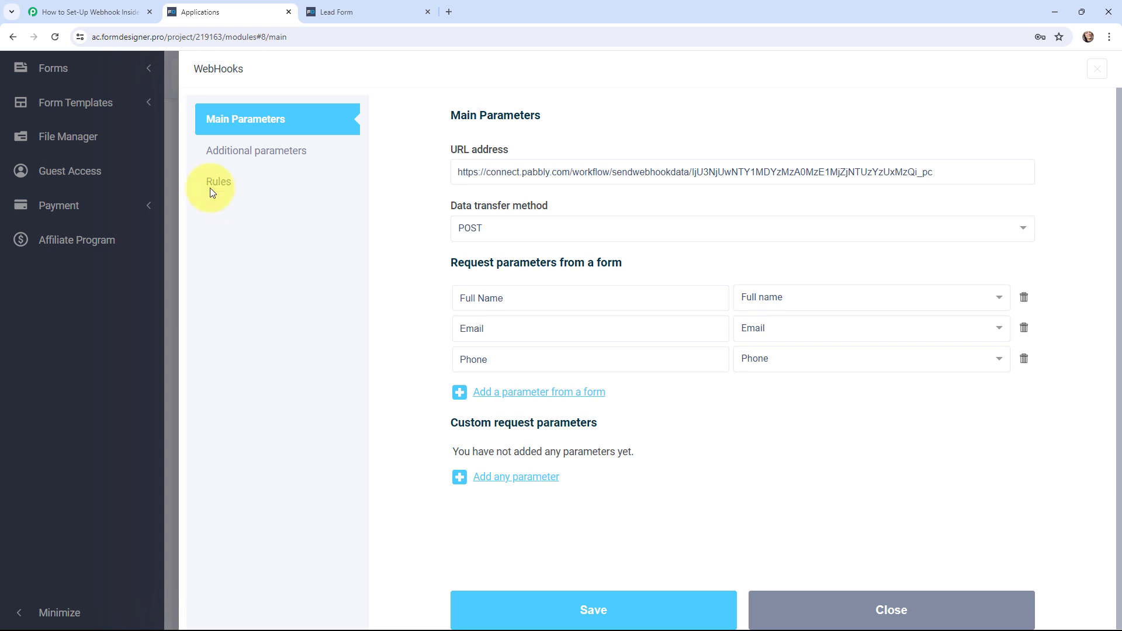
Step: Switch to the Pabbly Connect workflow 'How to Set-Up Webhook Inside FormDesigner'
left_click(94, 10)
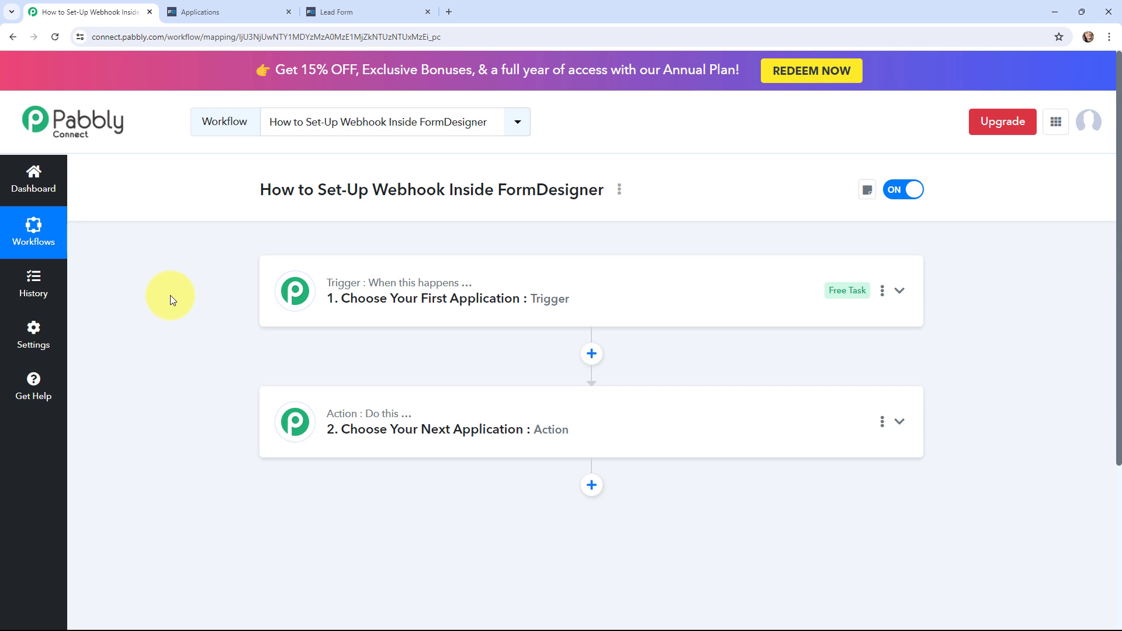
Step: Search for and choose FormDesigner as the Pabbly trigger app, then show the Trigger Event list
left_click(283, 291)
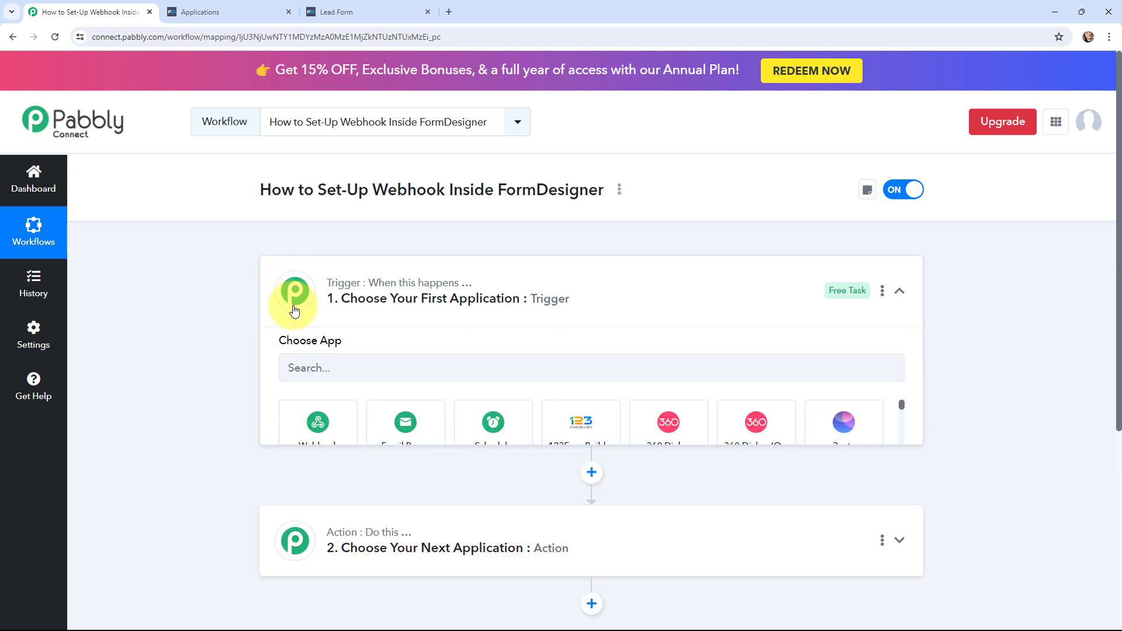
left_click(318, 374)
type("f")
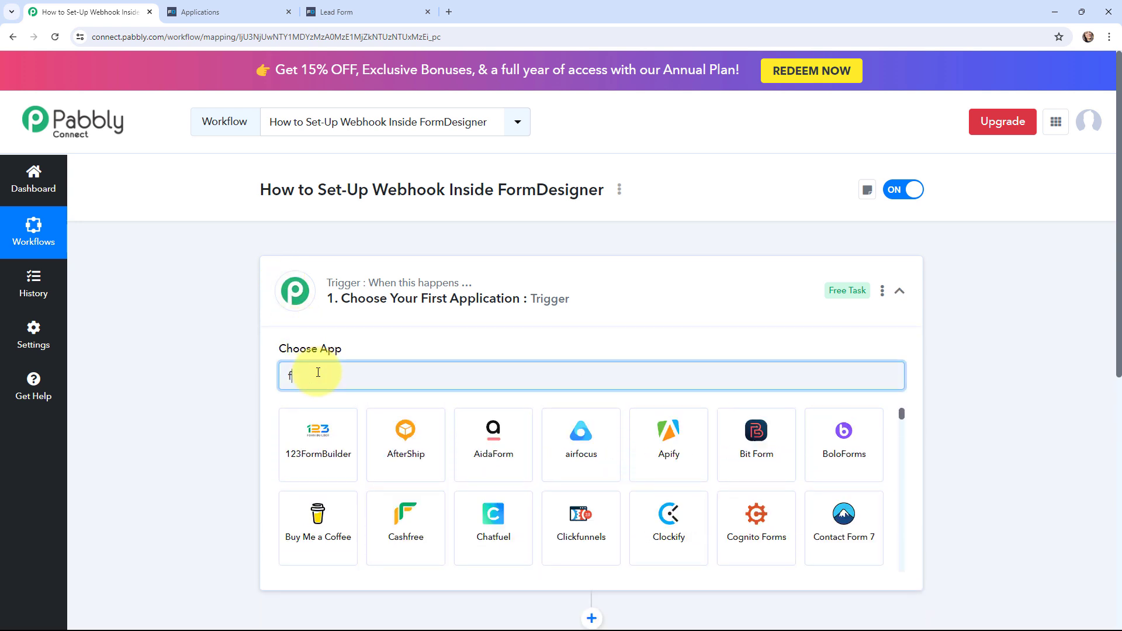
type("ormdesigner")
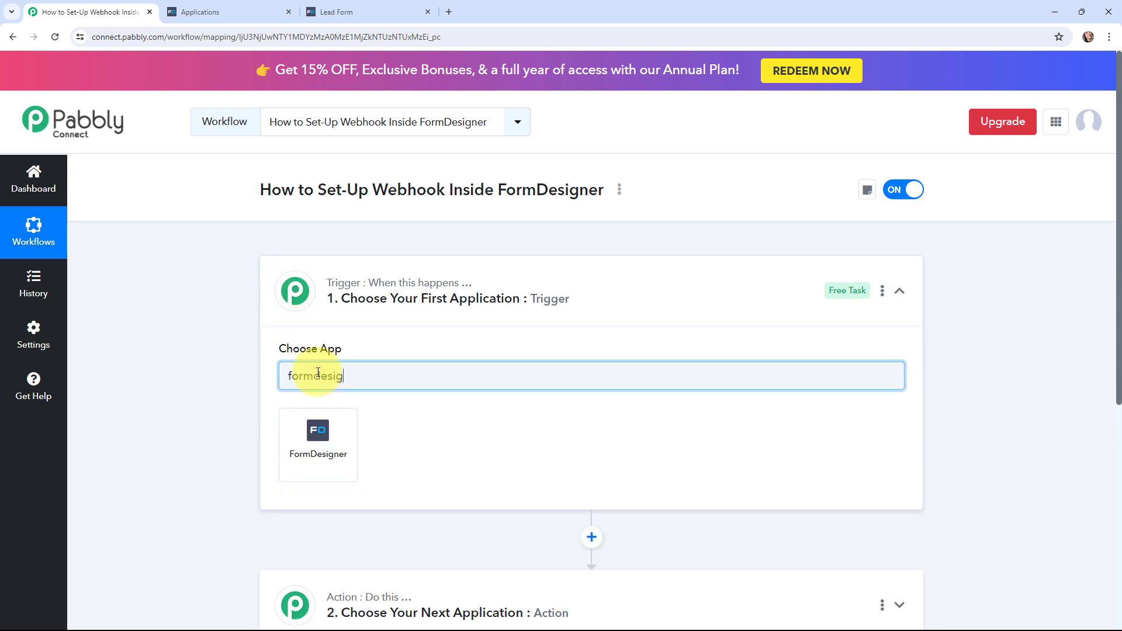
left_click(332, 427)
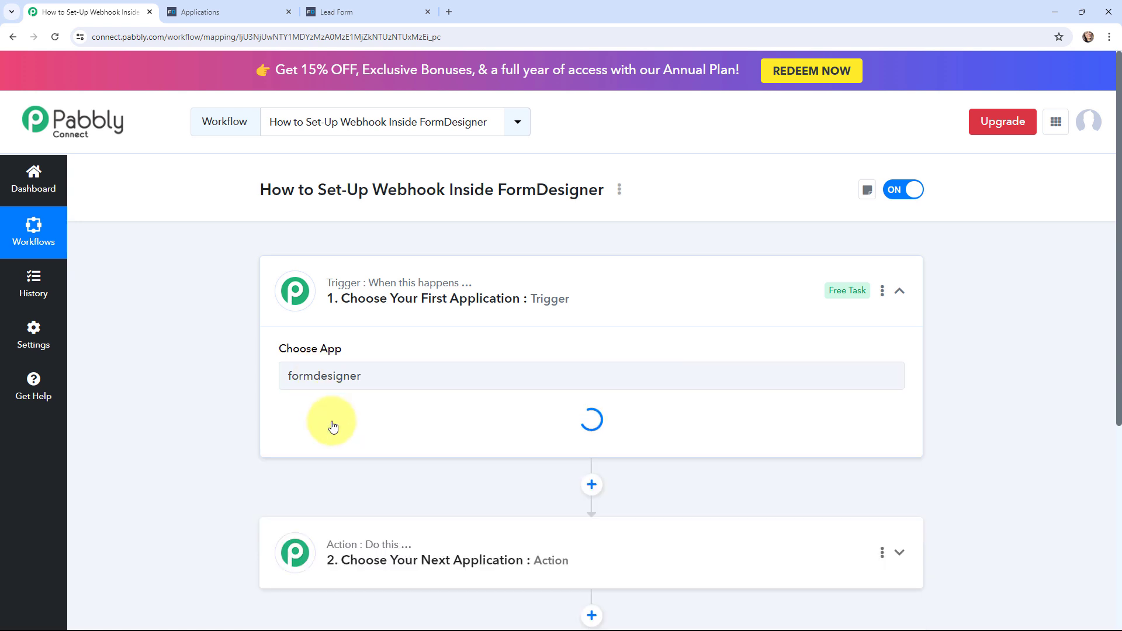
left_click(333, 437)
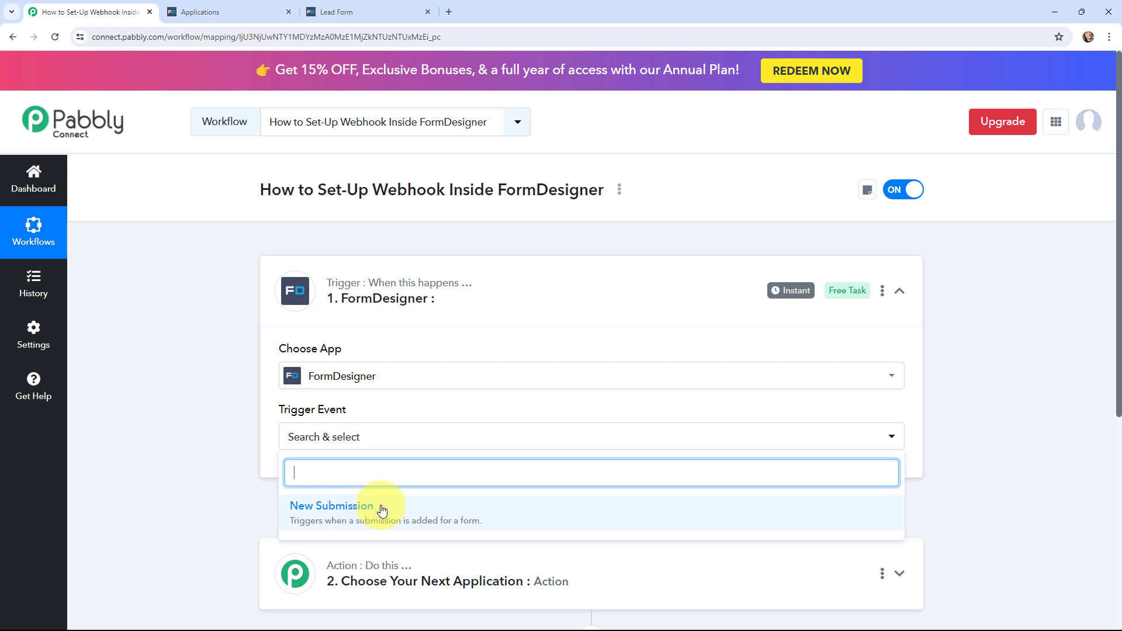
left_click(321, 10)
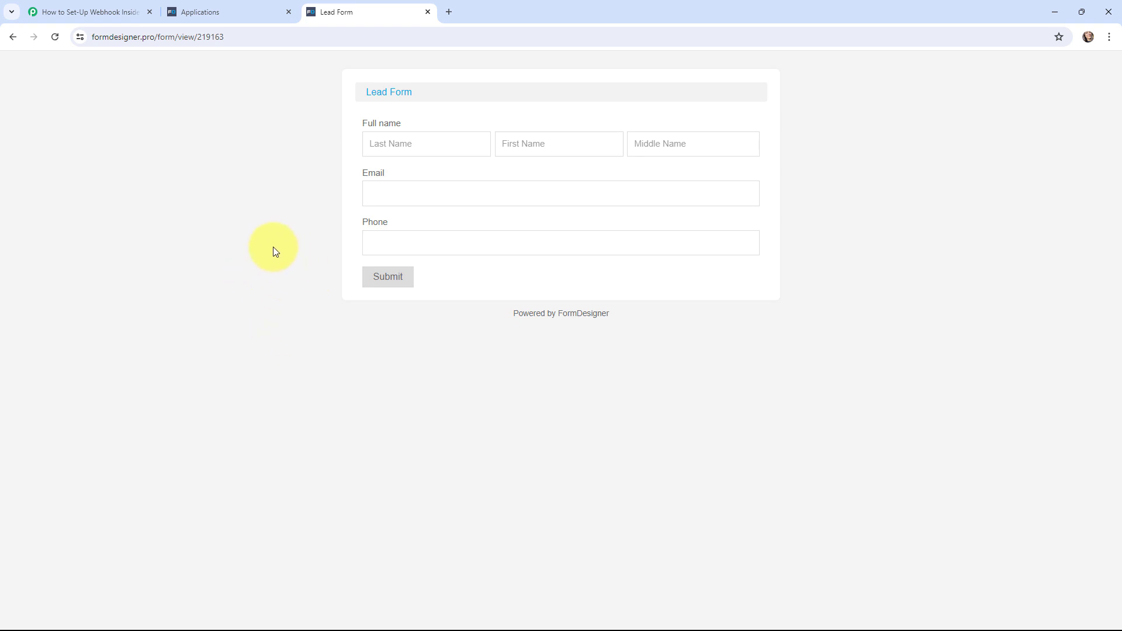
left_click(53, 11)
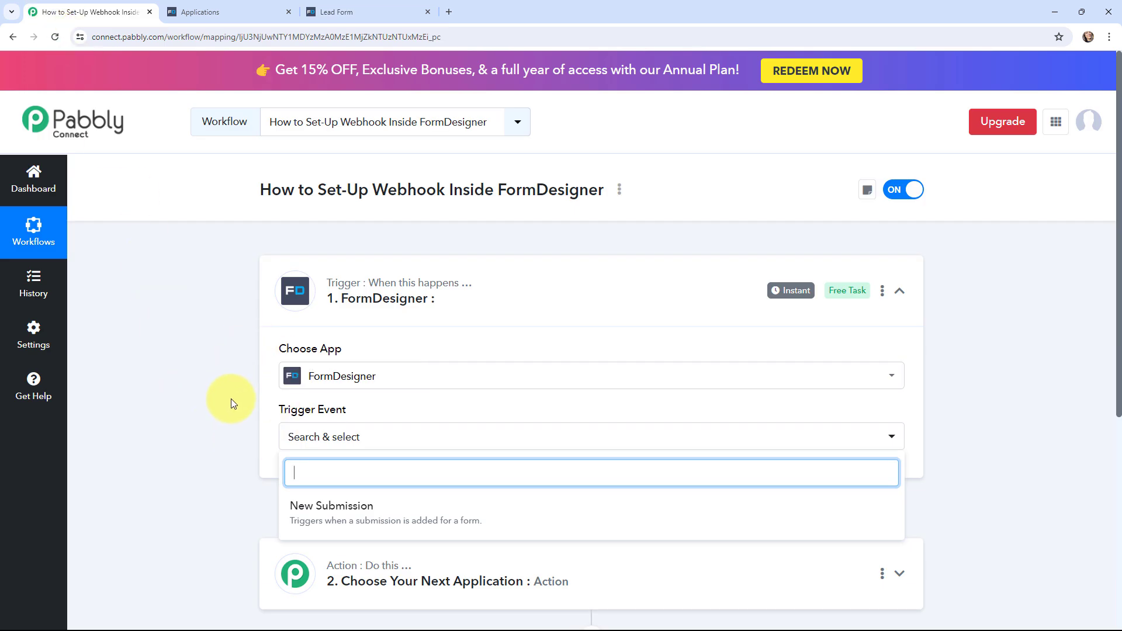
Step: Set the trigger event to New Submission and review the generated webhook URL and setup instructions
left_click(344, 508)
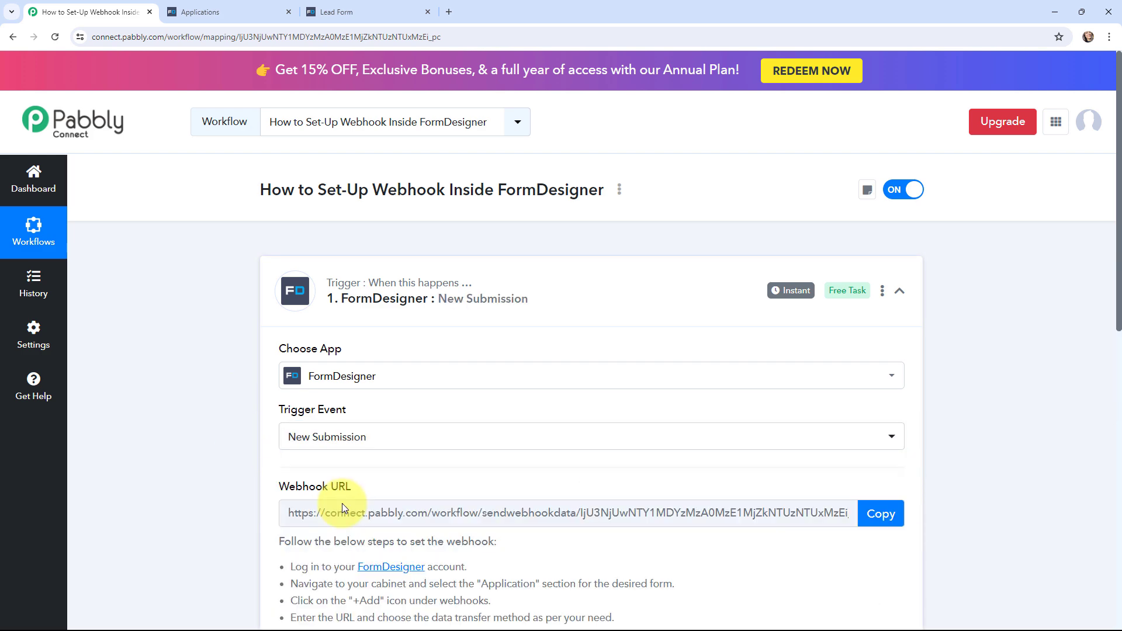
scroll(208, 412, "down", 2)
scroll(205, 403, "down", 1)
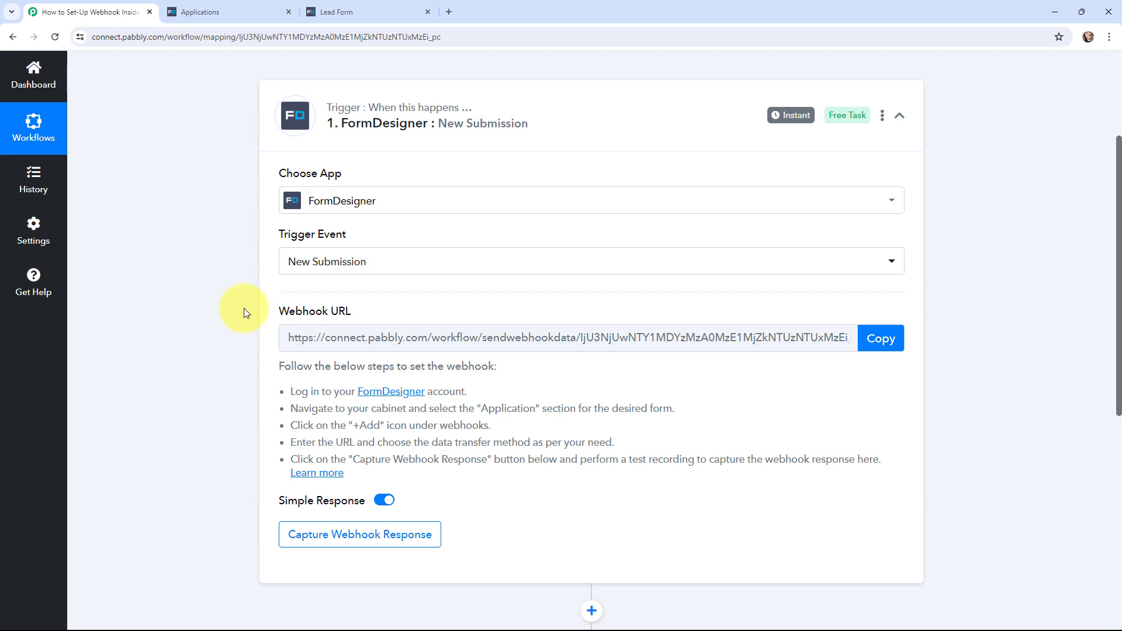
left_click_drag(281, 367, 351, 476)
left_click(198, 402)
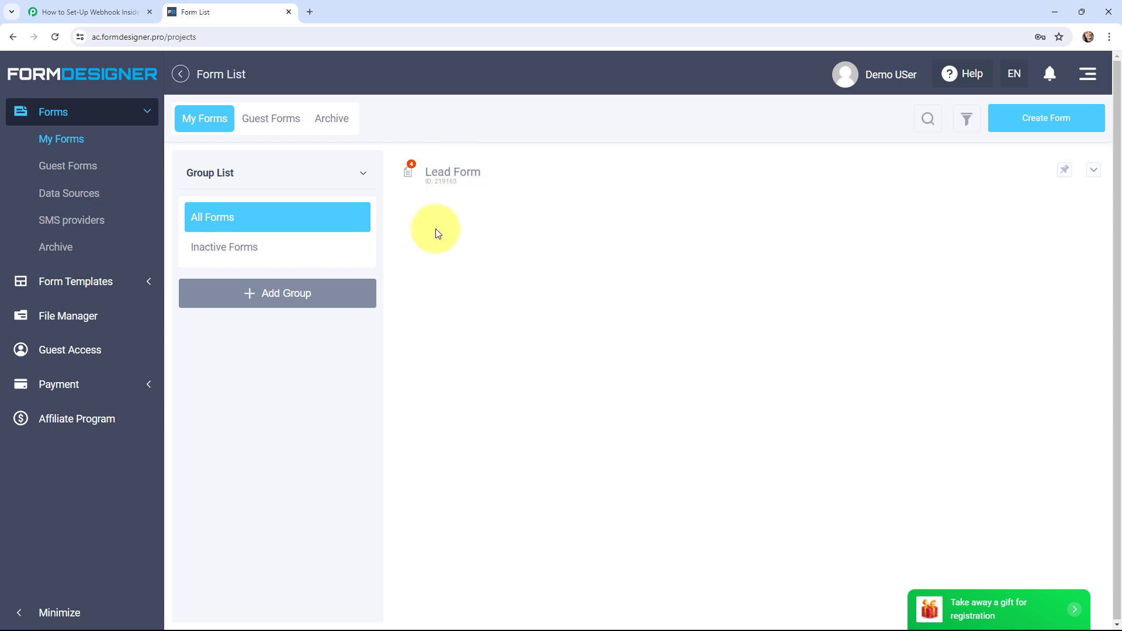
Step: Go to the Lead Form's Applications integrations and scroll down to the WebHooks tile
left_click(460, 176)
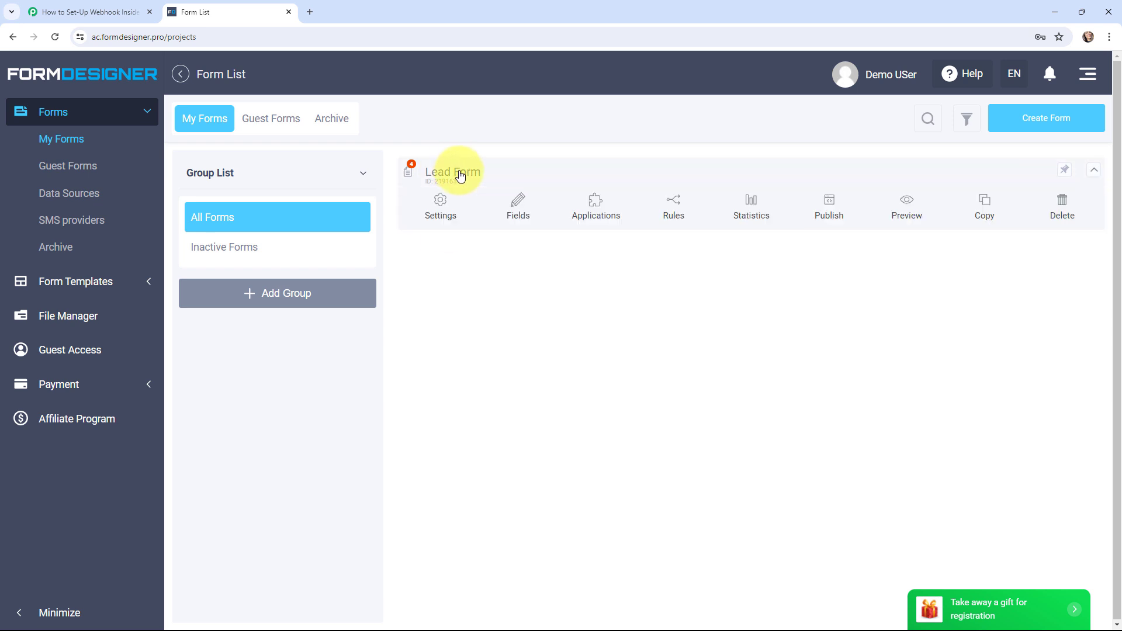
left_click(591, 204)
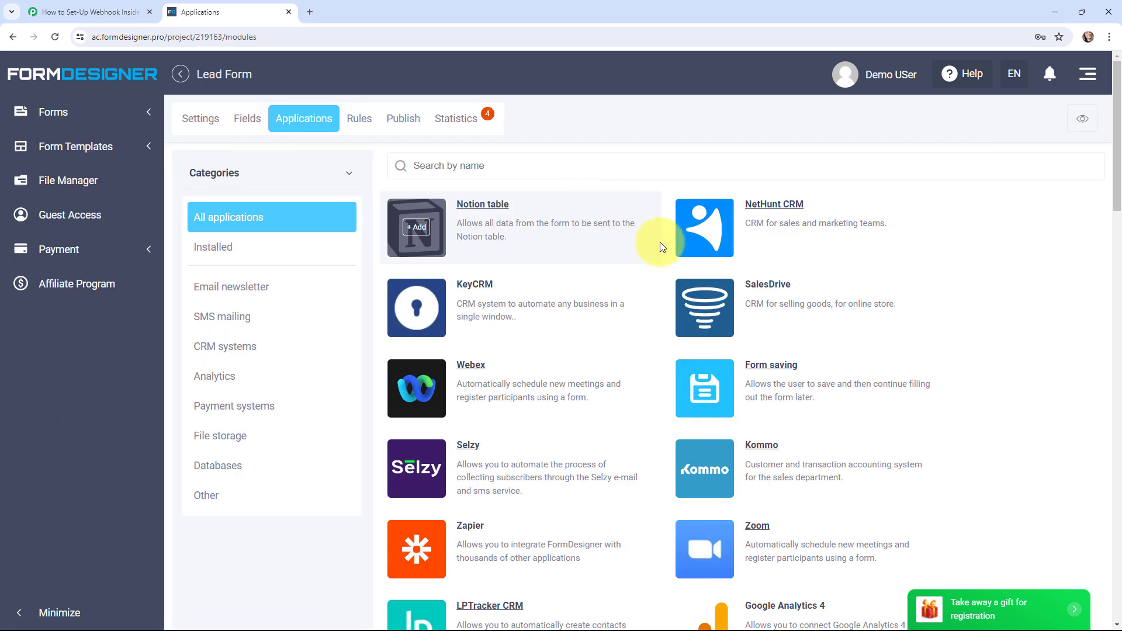
scroll(668, 257, "down", 15)
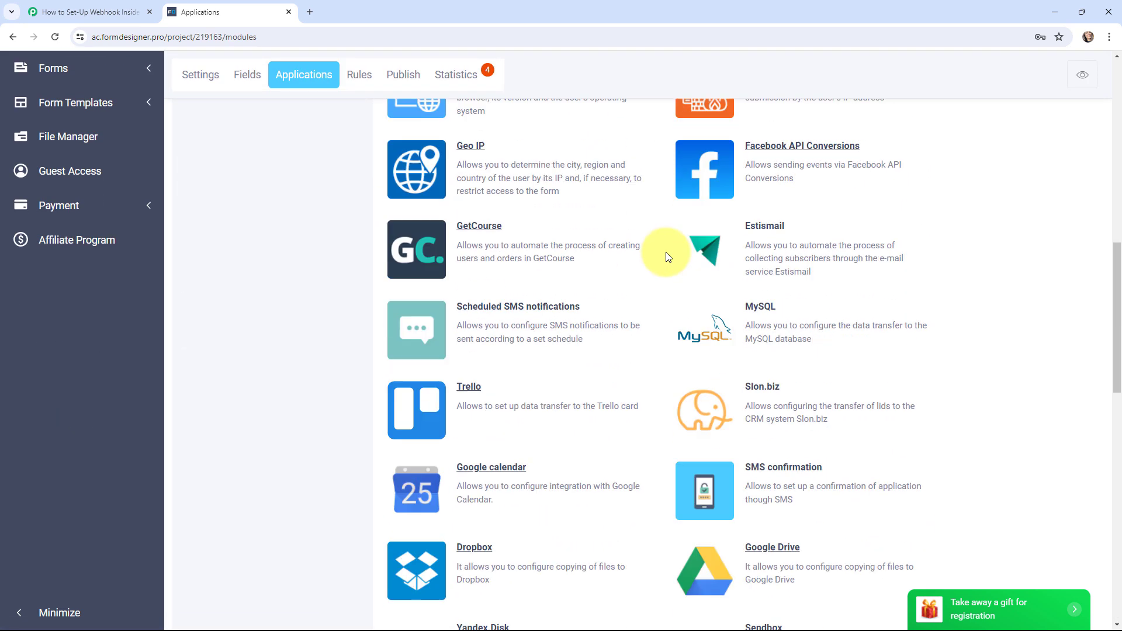
scroll(668, 257, "down", 11)
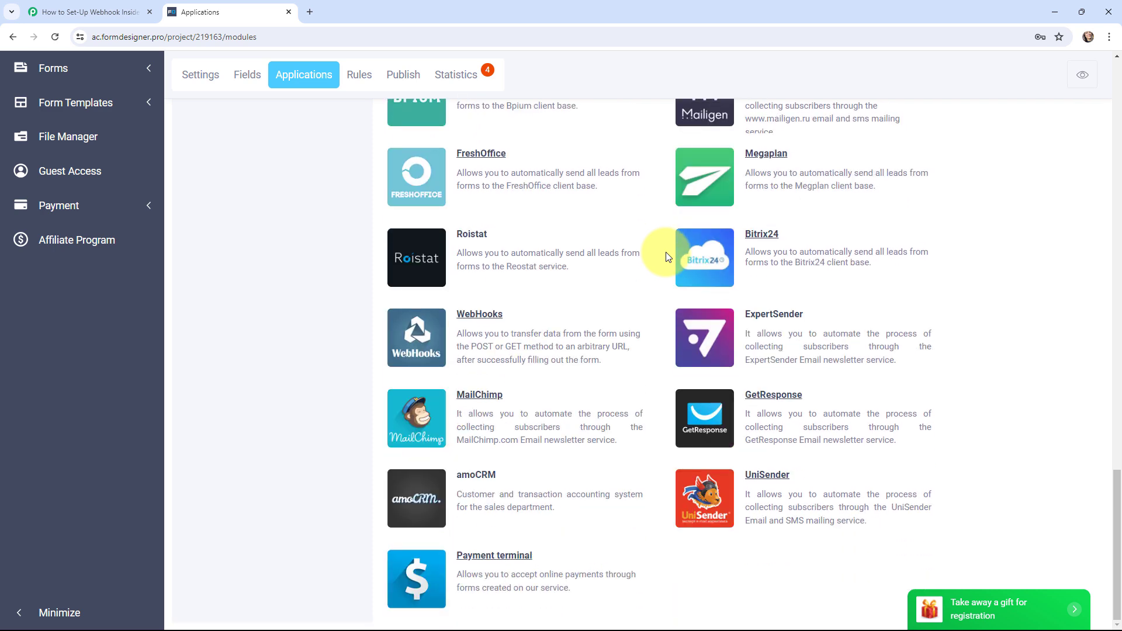
mouse_move(415, 341)
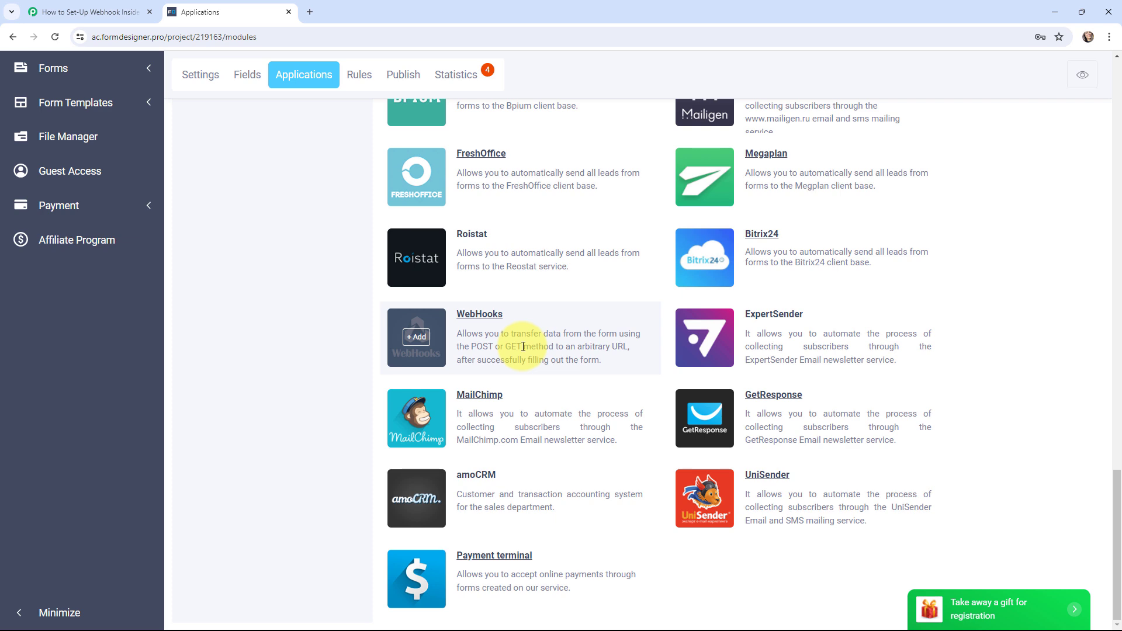
Step: Add a WebHooks integration to Lead Form using the copied Pabbly webhook URL and POST method
left_click(414, 338)
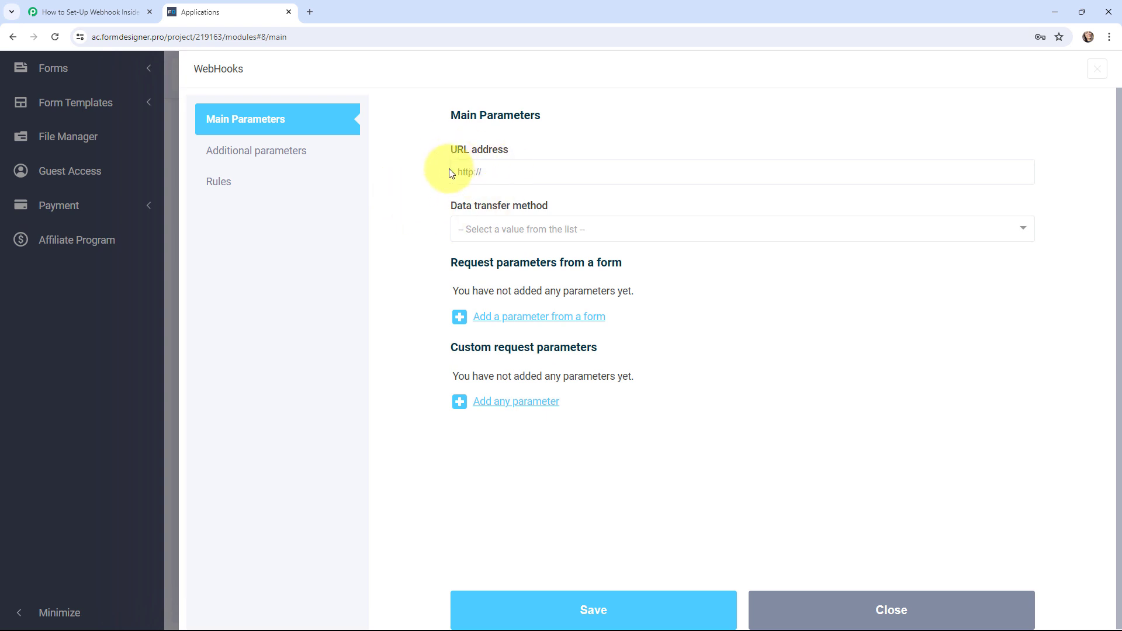
left_click(88, 12)
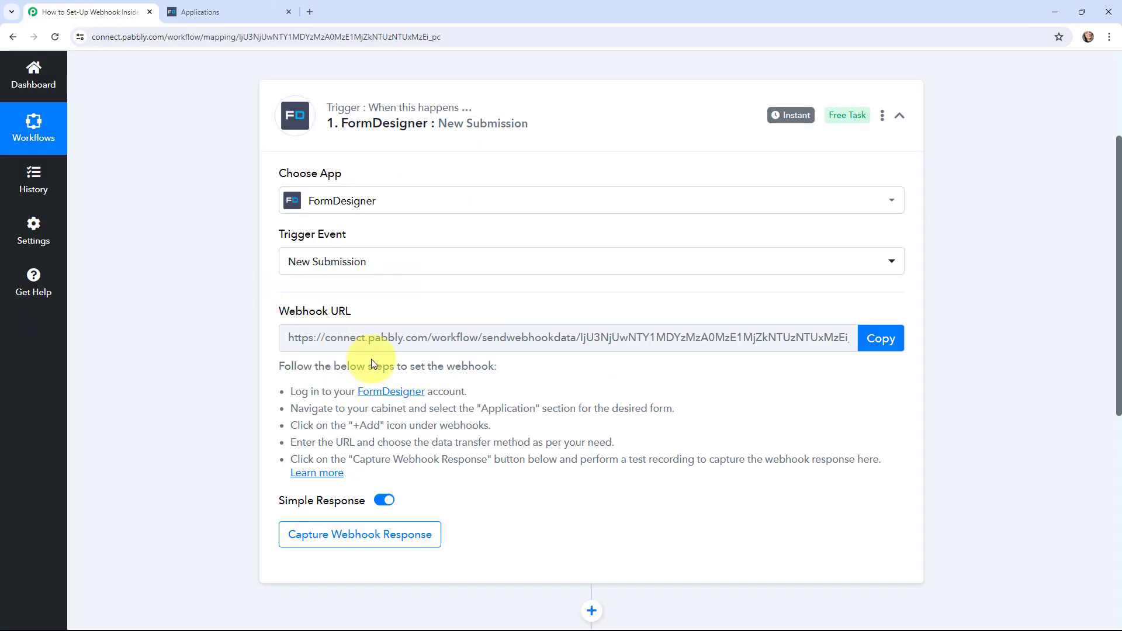
left_click(877, 339)
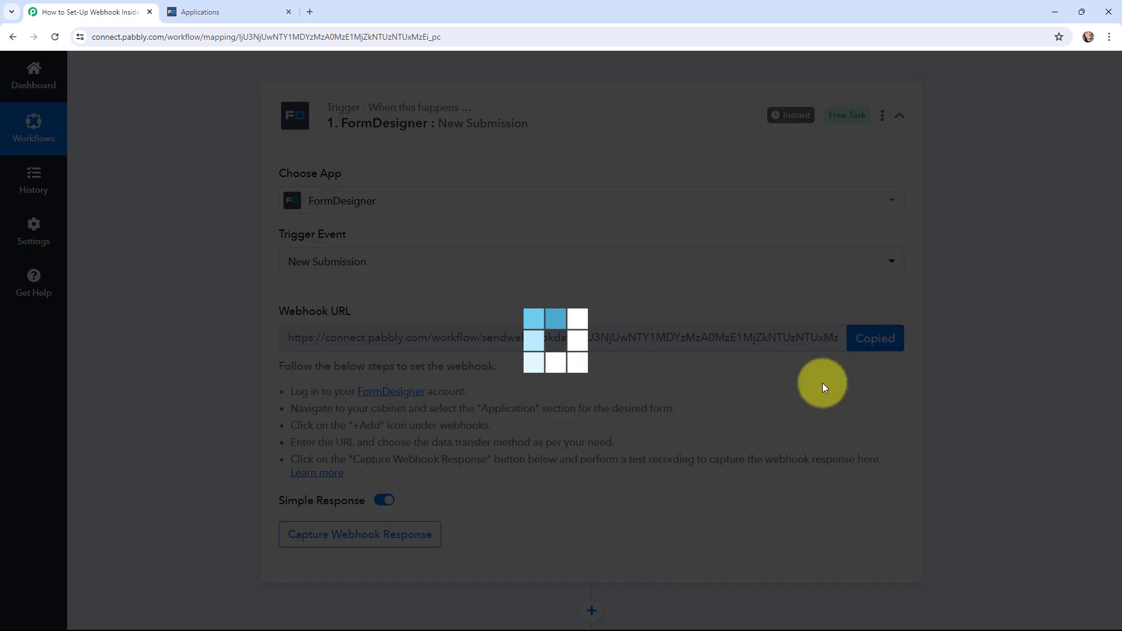
left_click(237, 16)
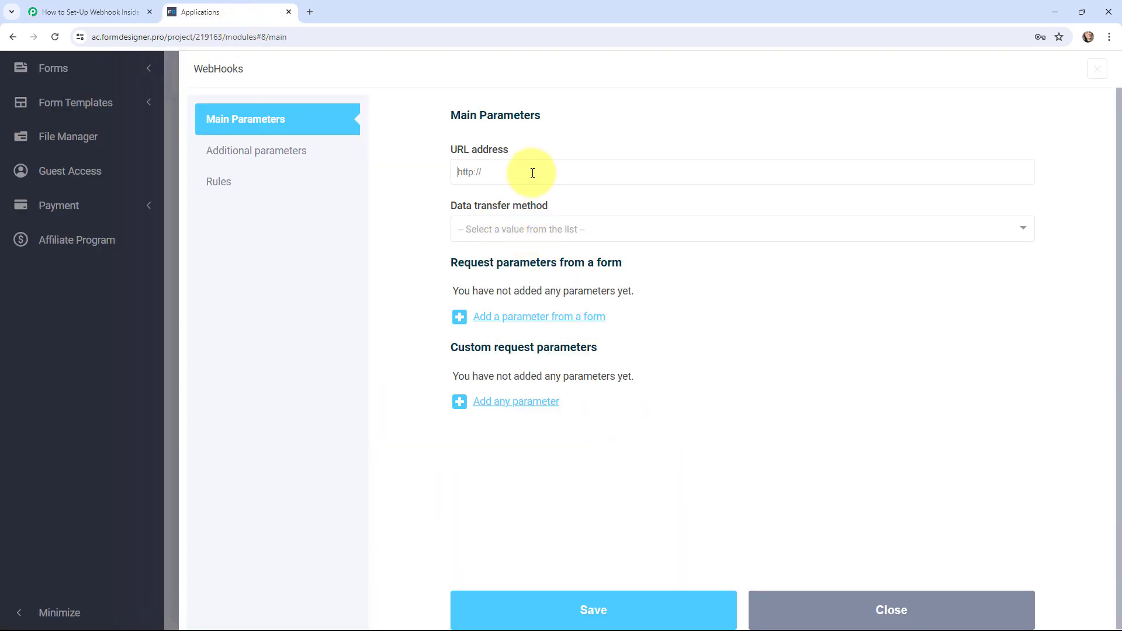
key("ctrl+v")
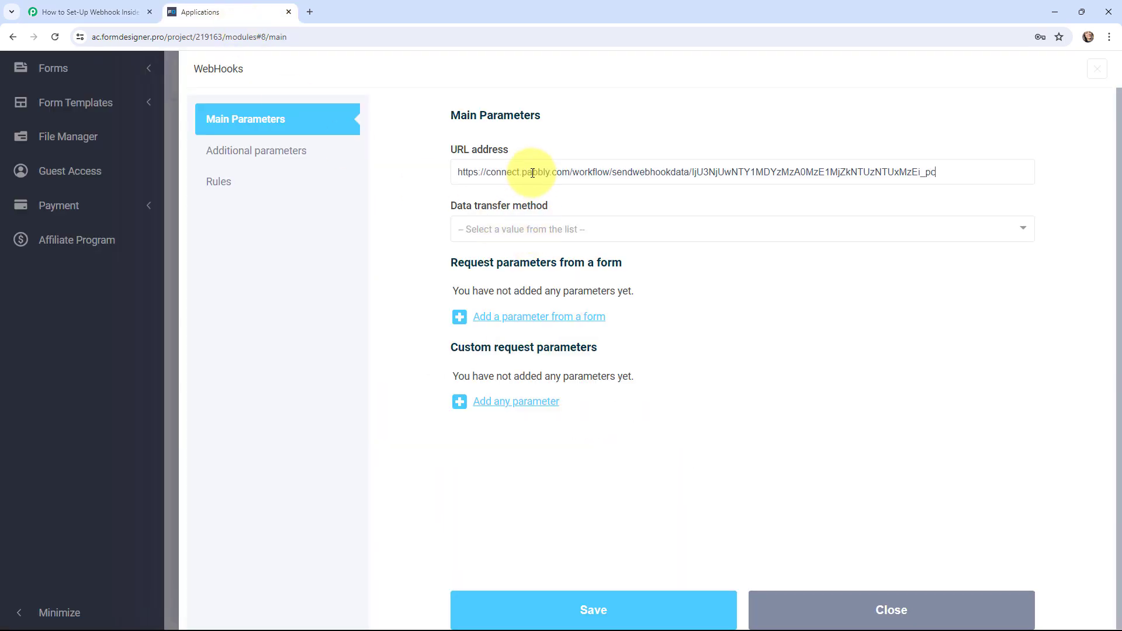
left_click(531, 229)
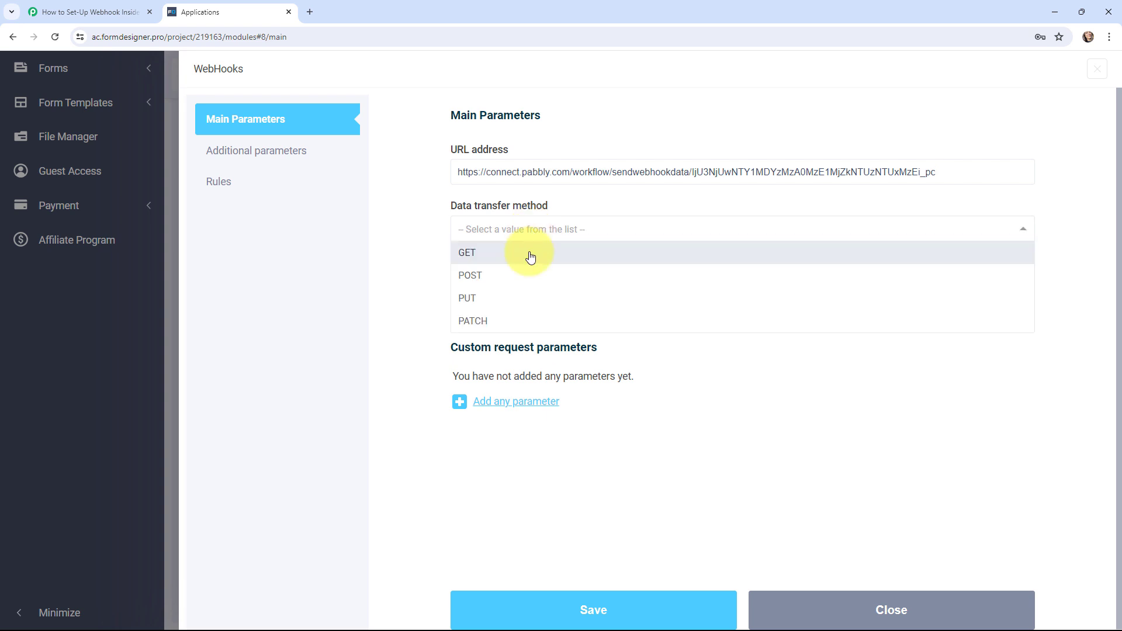
left_click(529, 278)
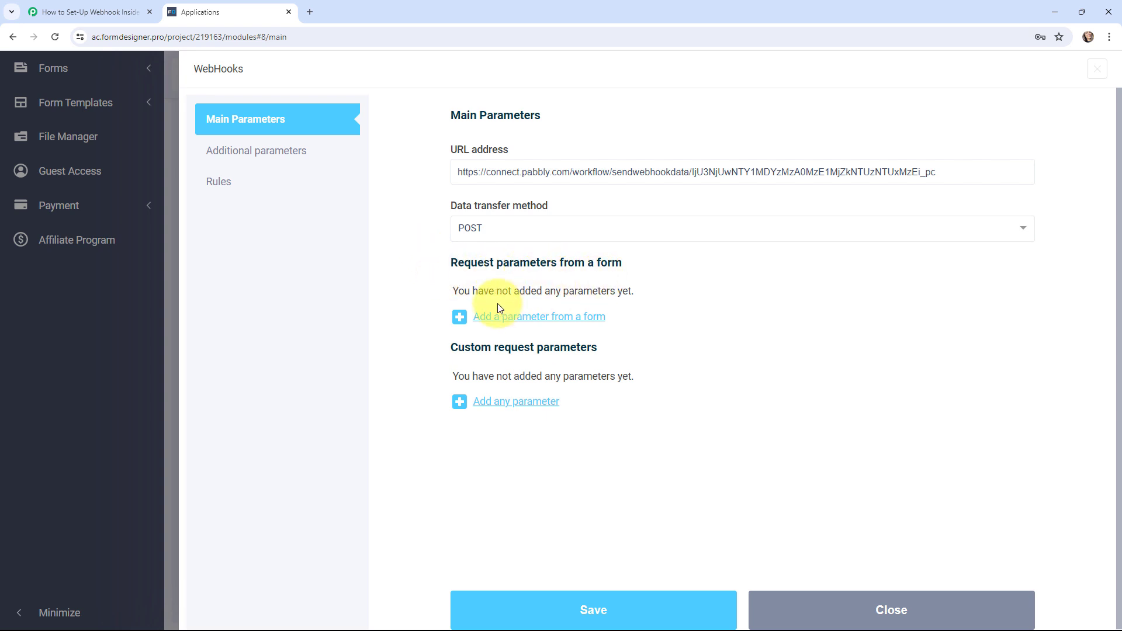
Step: Add request parameters 'Full Name' and 'Email', mapping Email to the form's Email field
left_click(461, 316)
left_click(549, 301)
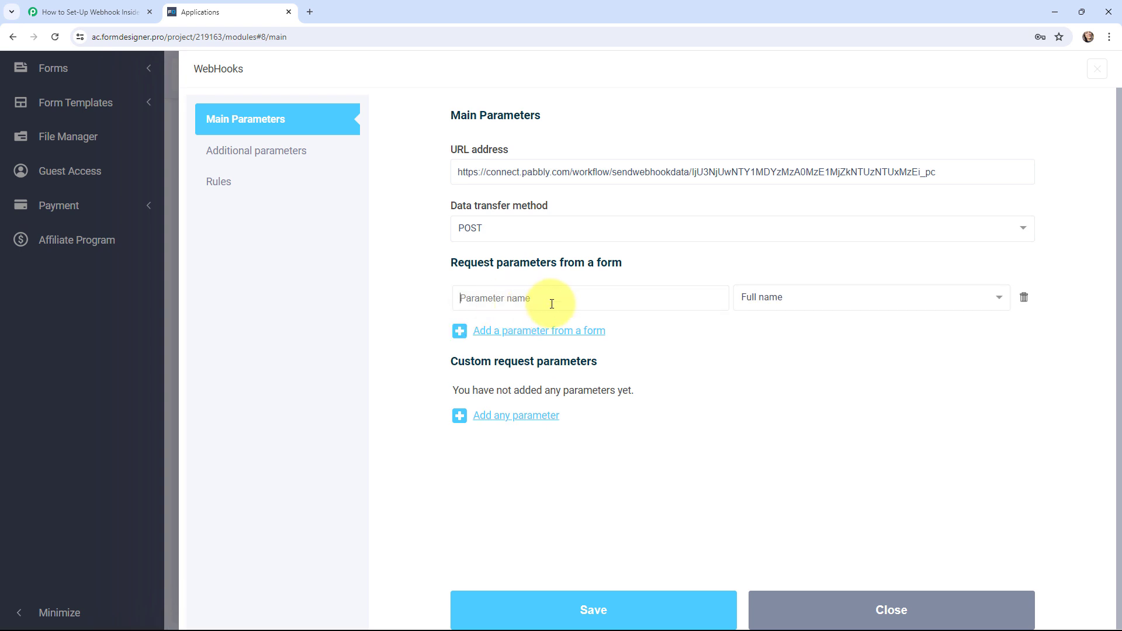
type("Full Name")
left_click(475, 331)
left_click(479, 338)
type("Email")
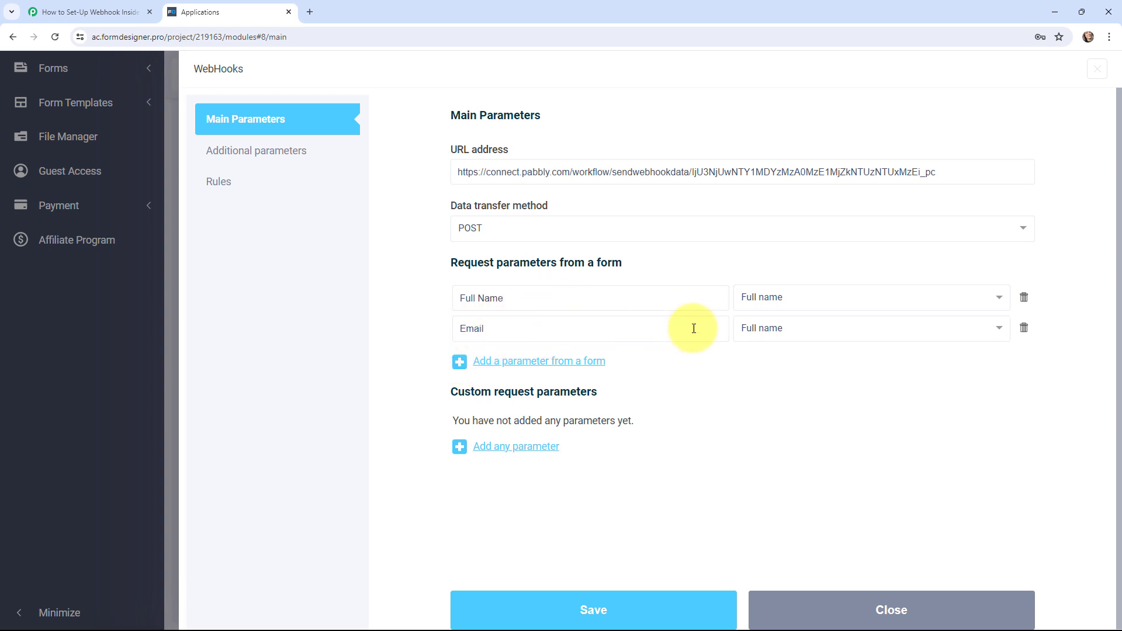
left_click(760, 327)
left_click(776, 399)
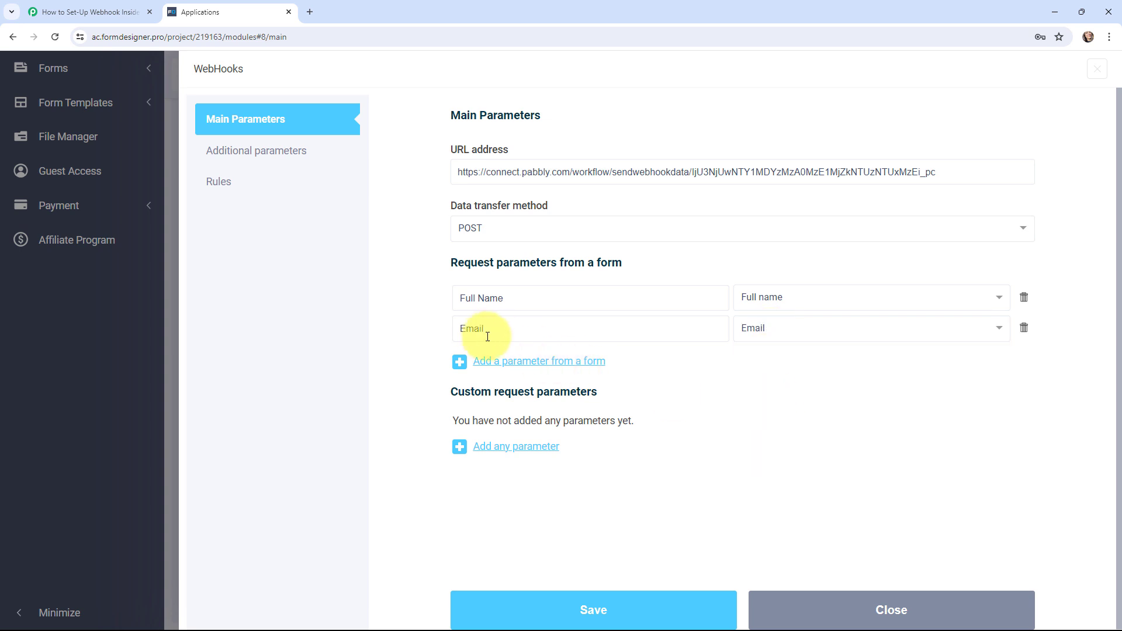
Step: Add a 'Phone No' parameter mapped to the Phone field and save the webhook settings
left_click(459, 361)
type("Phone No")
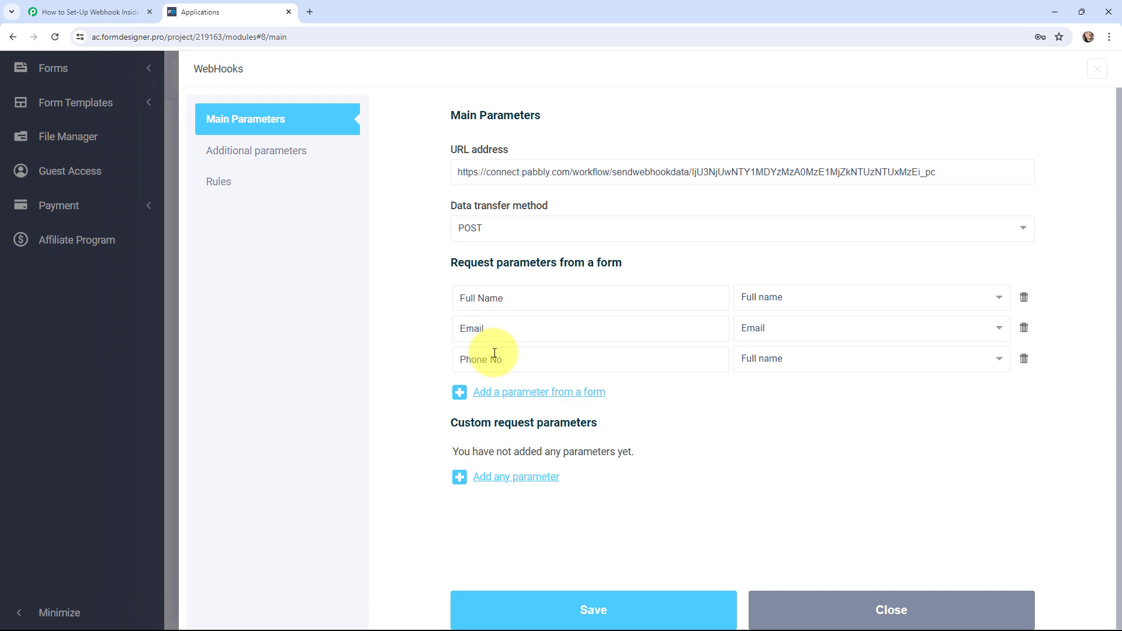
left_click(777, 361)
left_click(779, 446)
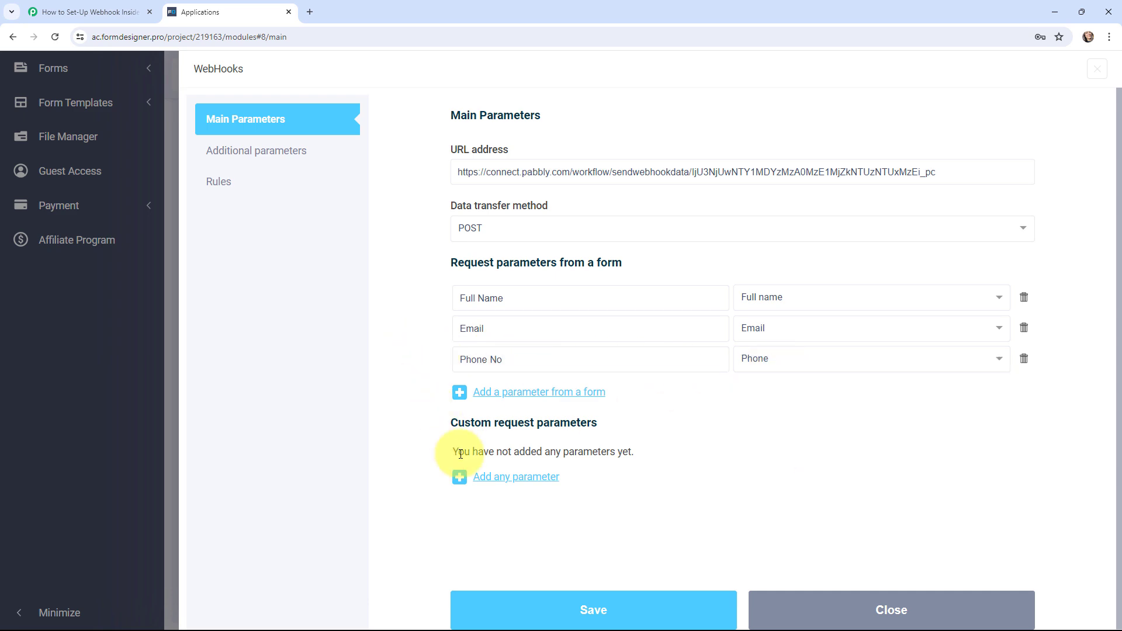
left_click(569, 608)
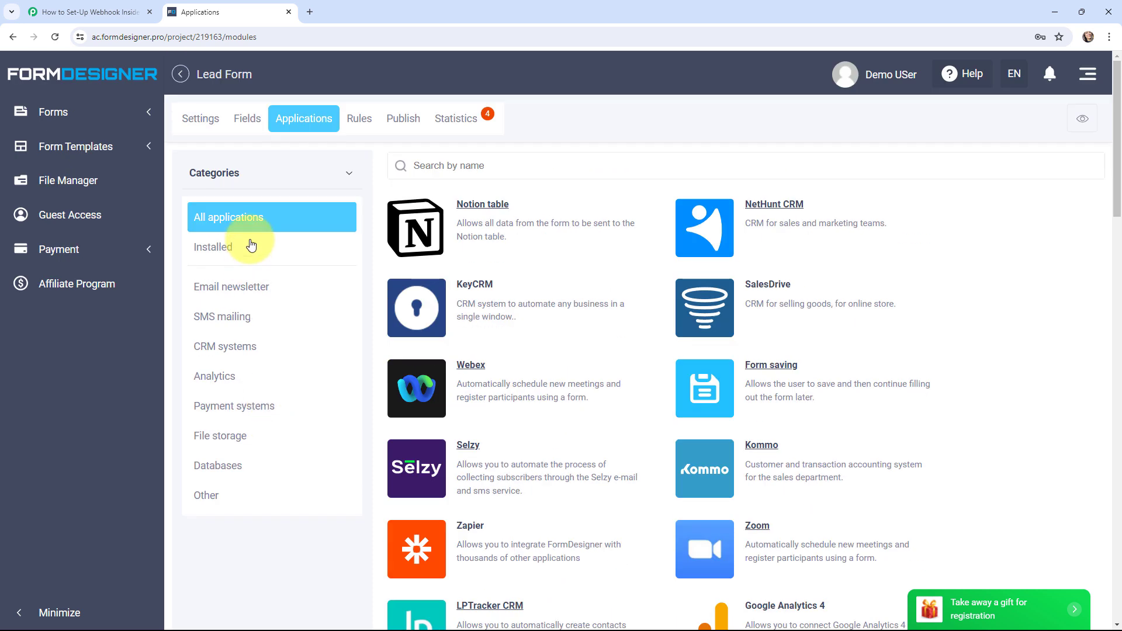
left_click(252, 246)
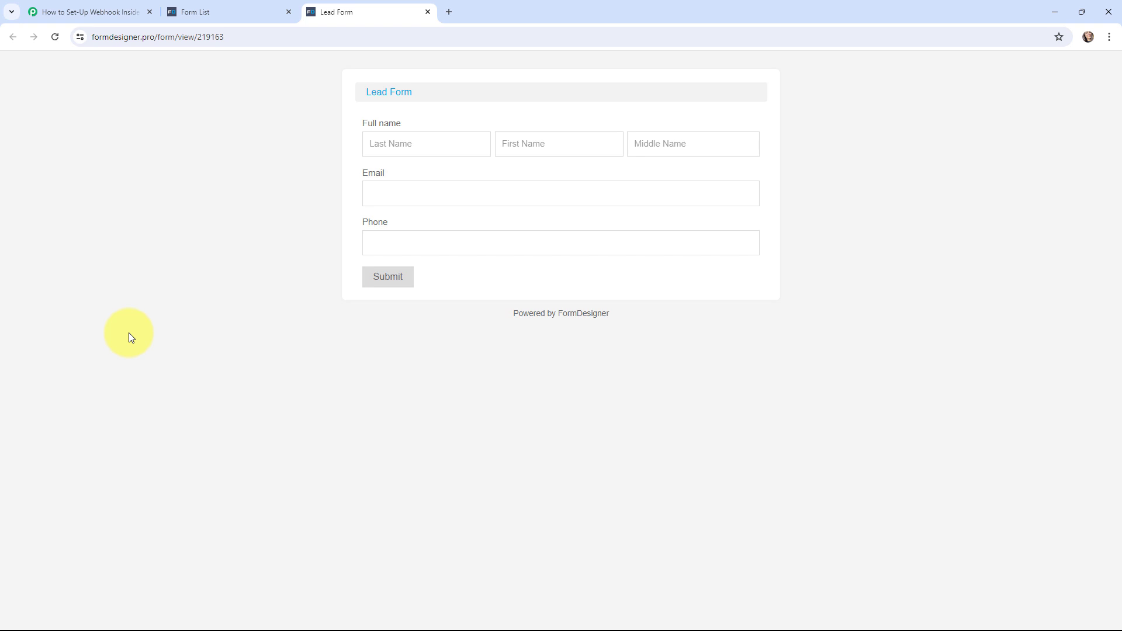
Step: Fill the Lead Form with a test lead's last name, first name, email and phone, then submit
left_click(396, 147)
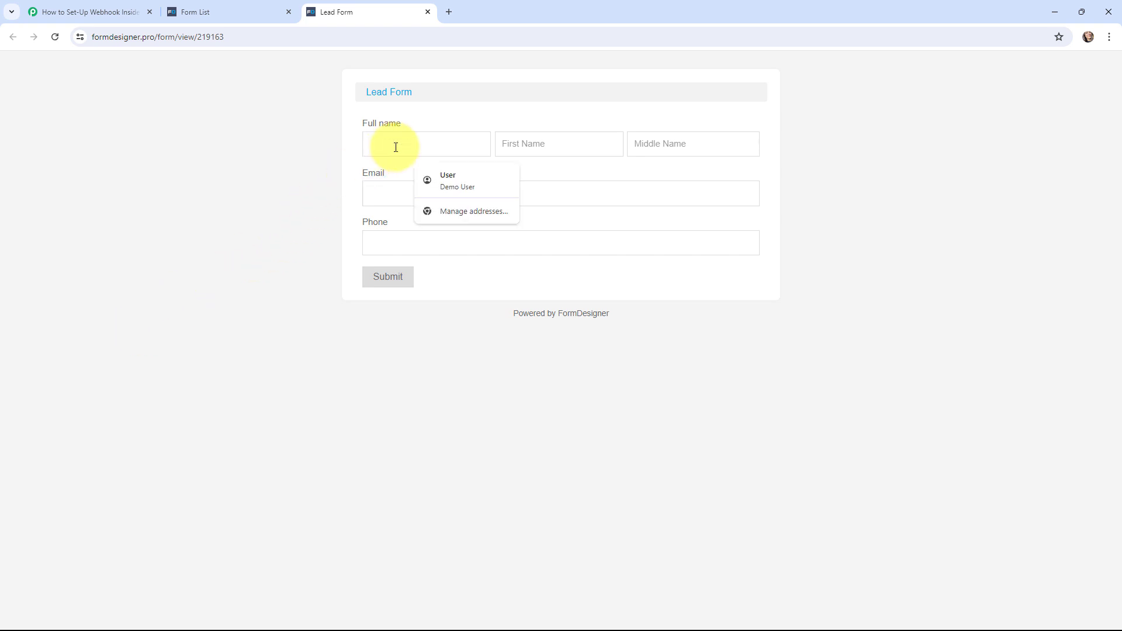
type("User")
left_click(529, 138)
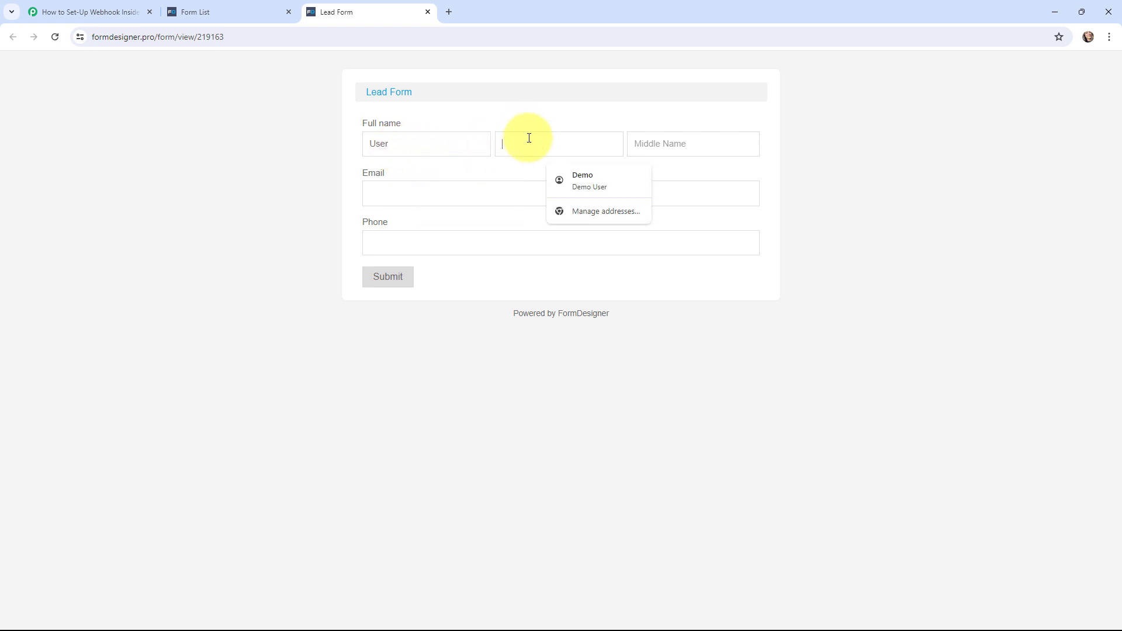
type("Current")
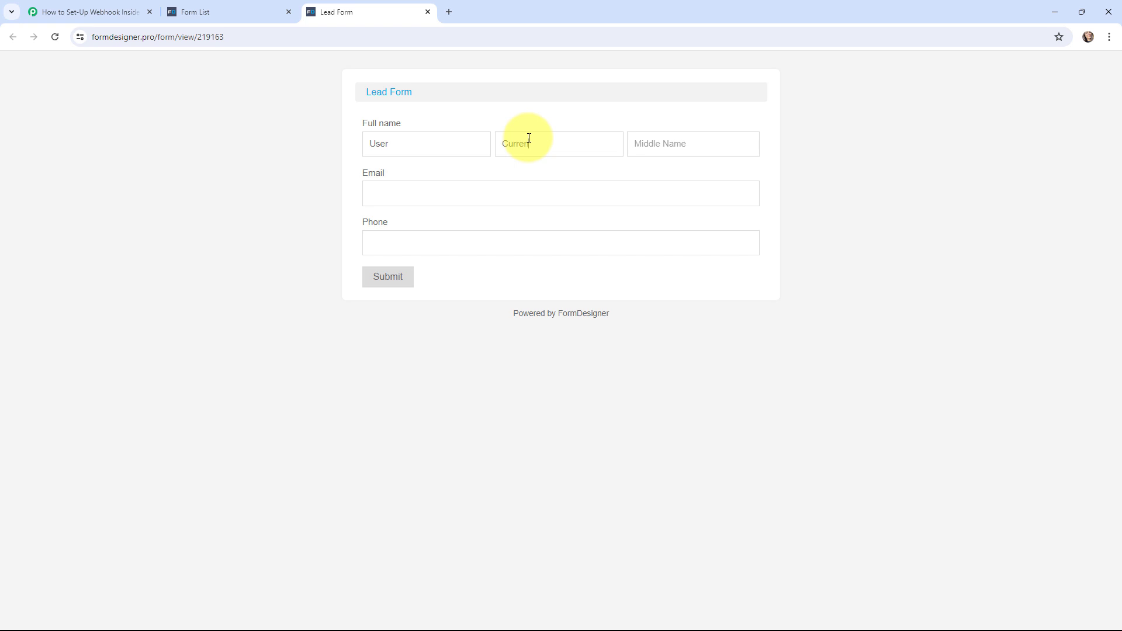
left_click(509, 201)
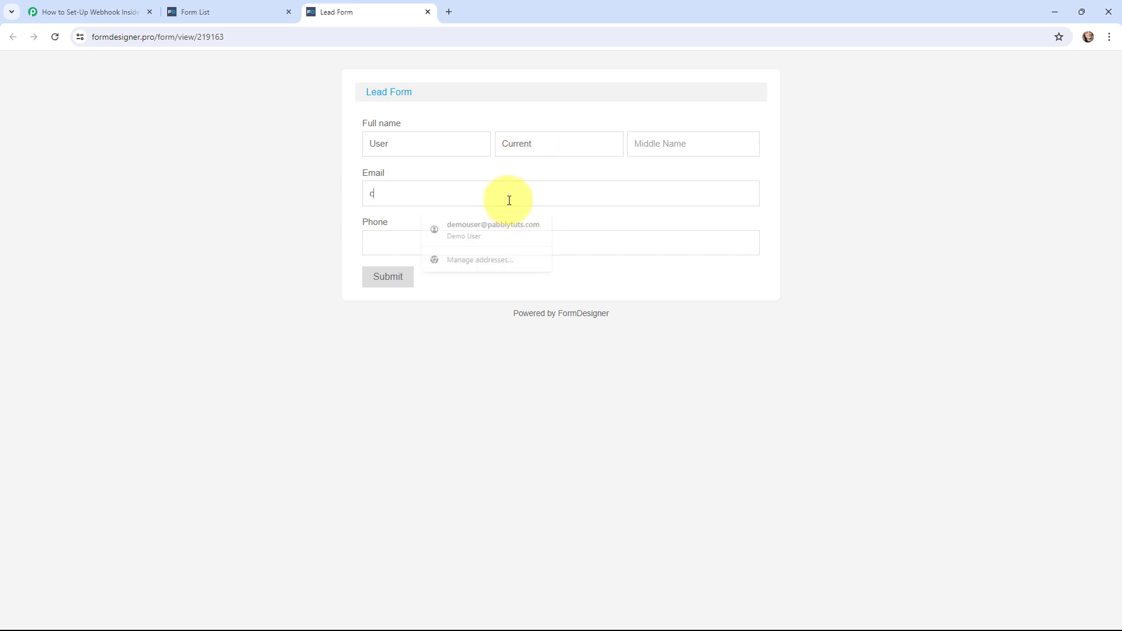
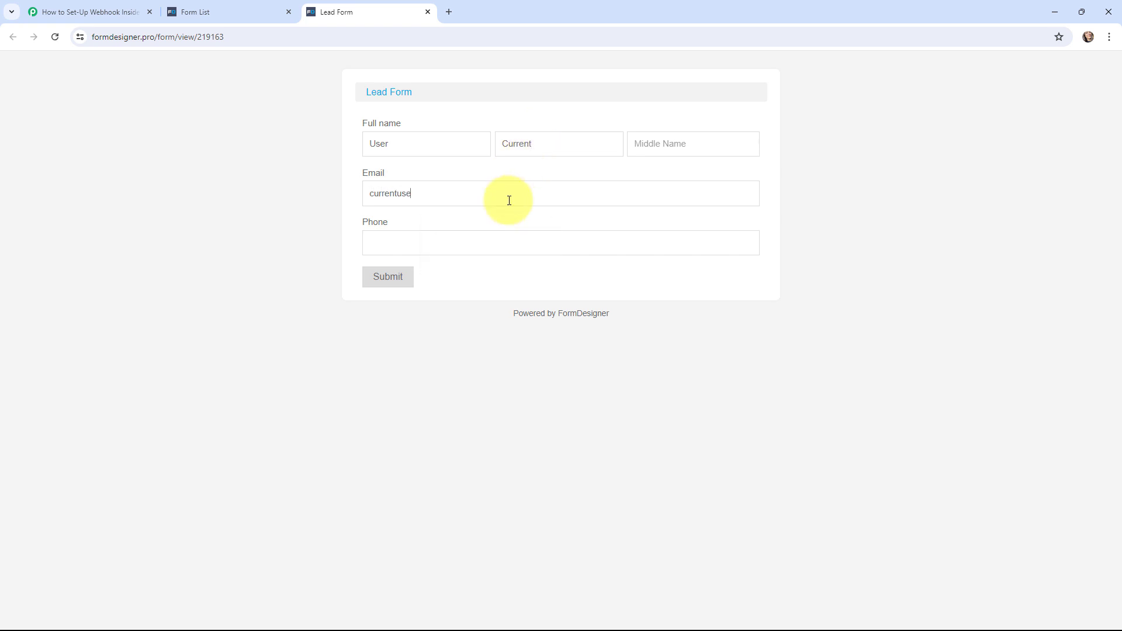
left_click(479, 255)
type("91(9090)909-09")
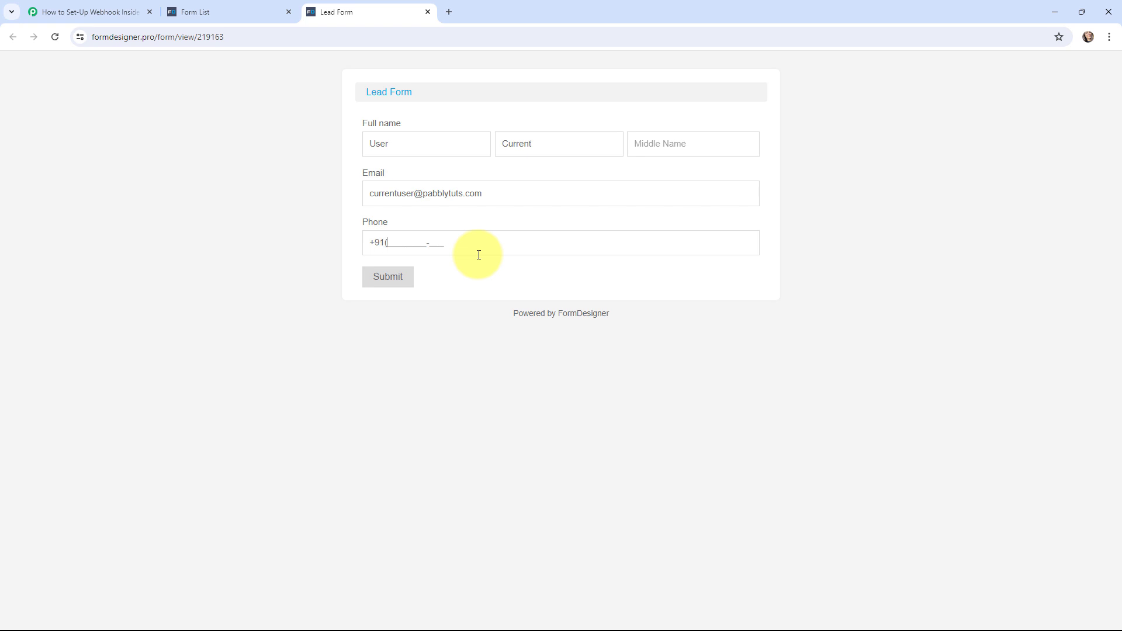
type("0")
left_click(393, 283)
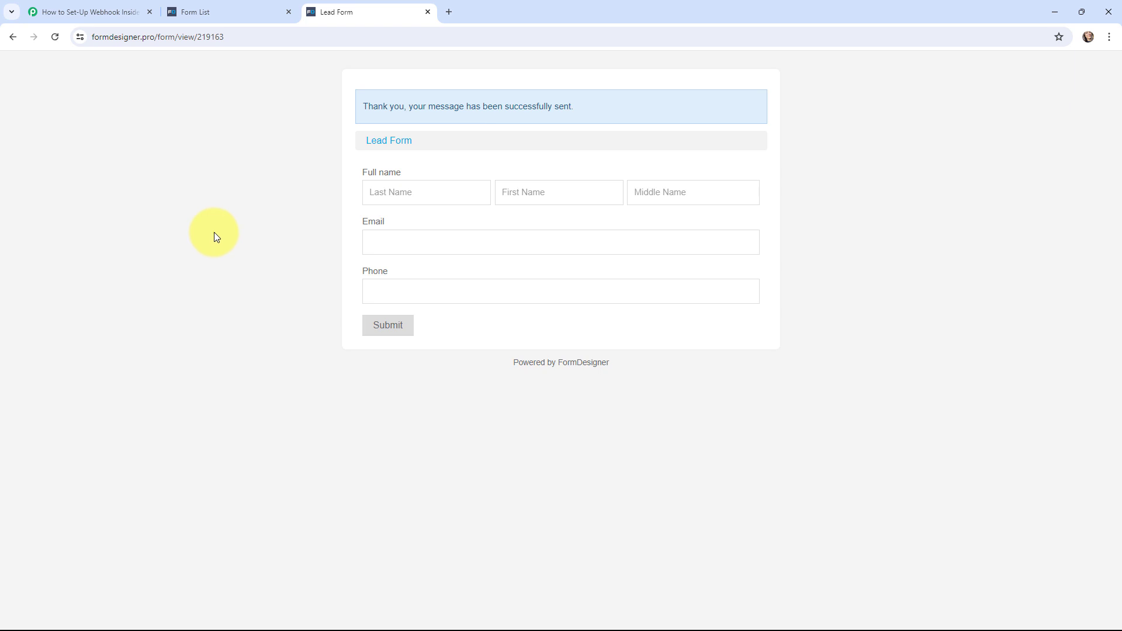
Step: View the Lead Form's statistics and check the new test entry heading the 5 submissions
left_click(232, 7)
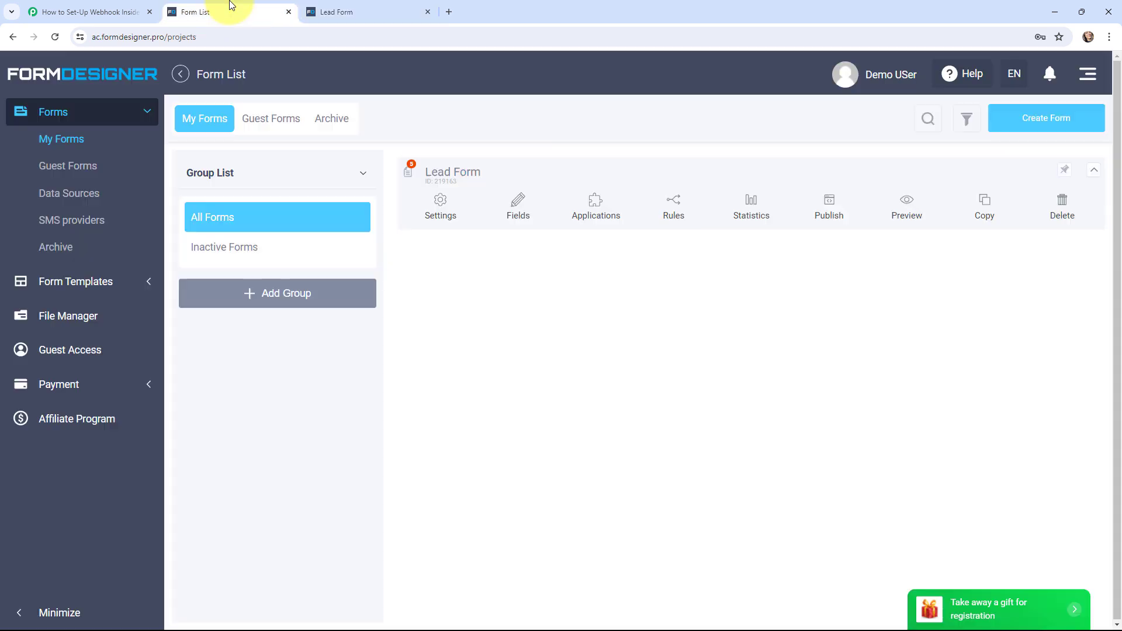
left_click(751, 205)
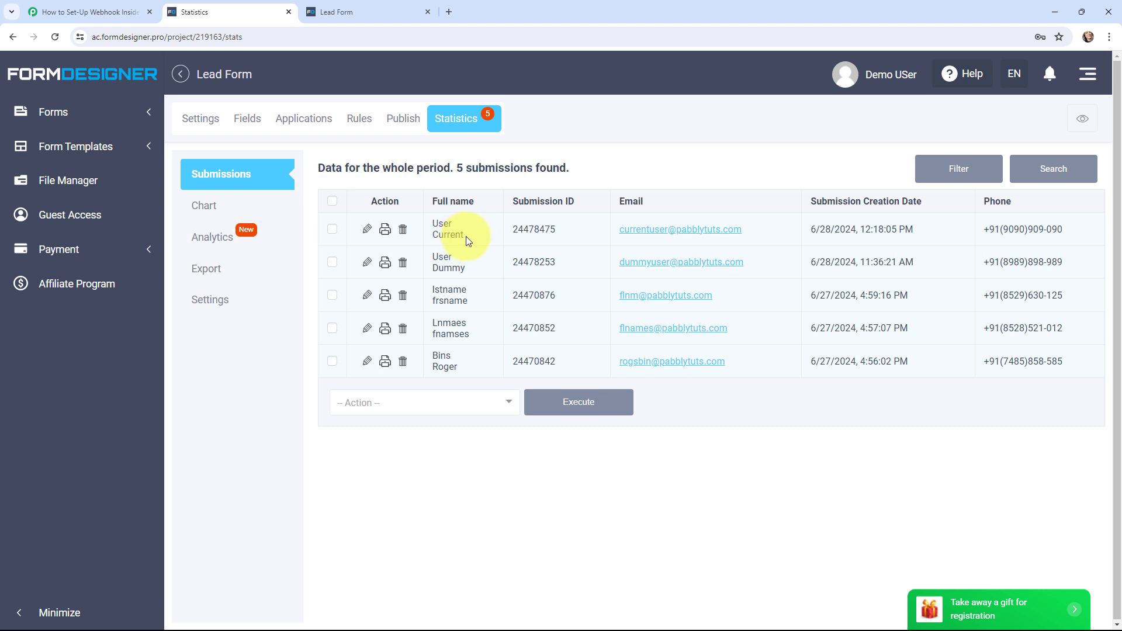
left_click_drag(465, 236, 433, 222)
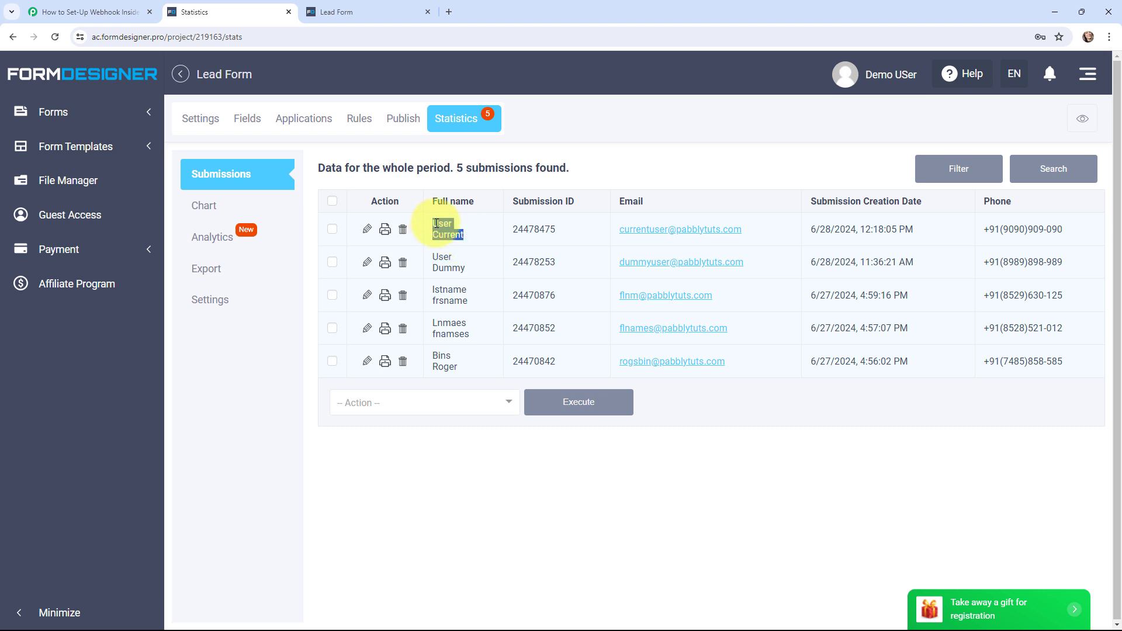
left_click(597, 168)
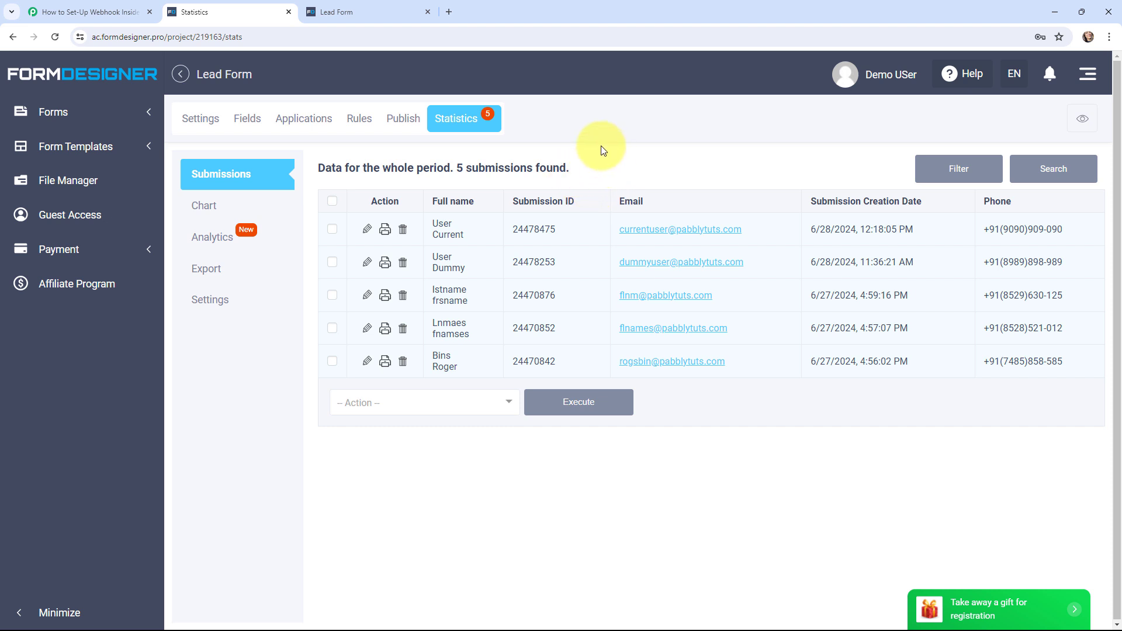
Step: In Pabbly's Response Received, inspect the captured phone, both name parts and email, then scroll back up
left_click(72, 7)
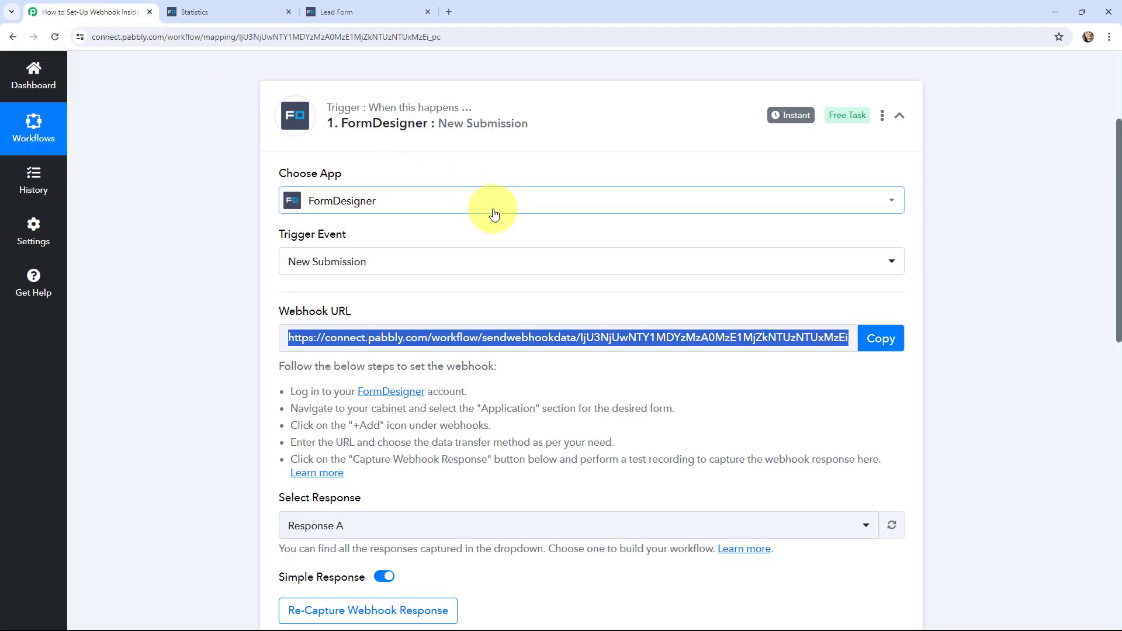
scroll(494, 213, "down", 4)
scroll(538, 230, "down", 2)
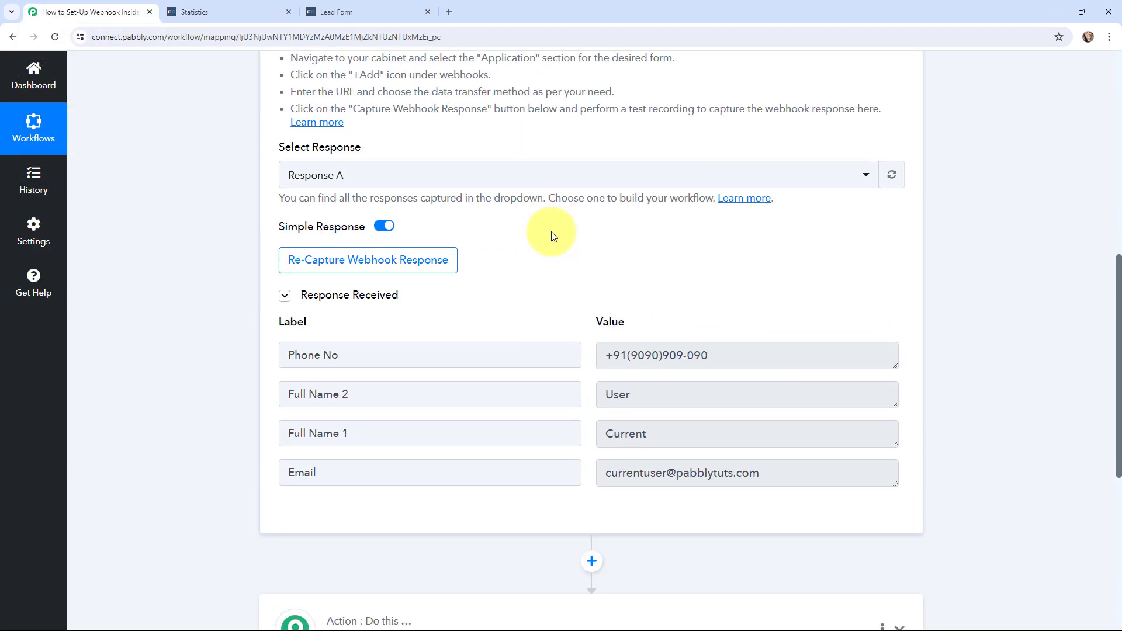
left_click(603, 361)
left_click_drag(603, 361, 741, 371)
double_click(614, 394)
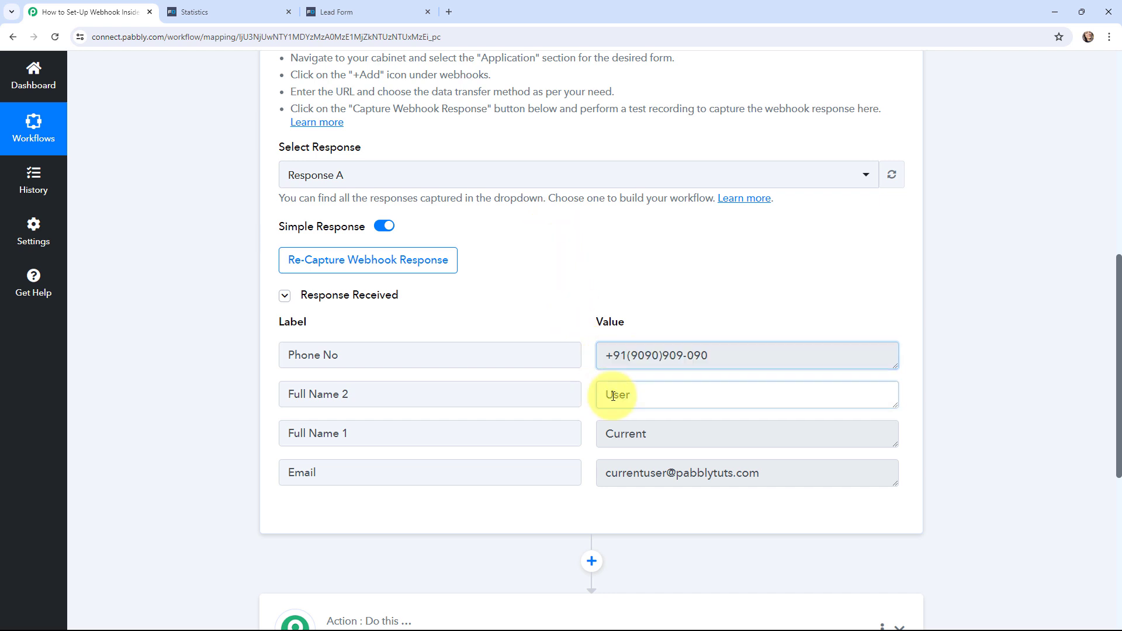
double_click(614, 434)
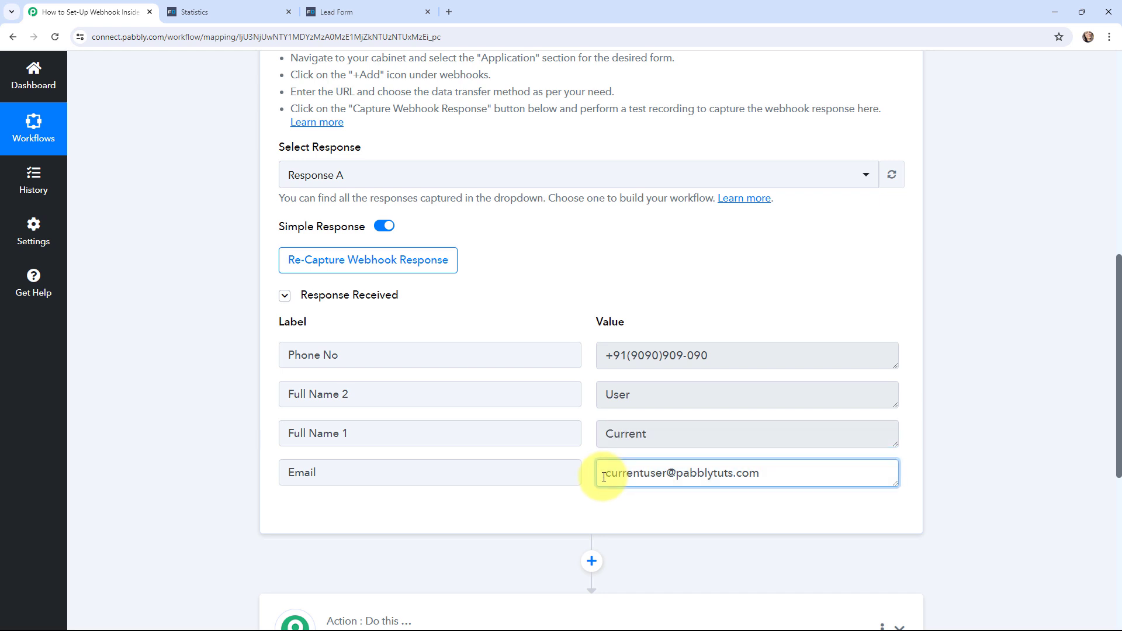
left_click_drag(586, 471, 785, 477)
left_click(172, 332)
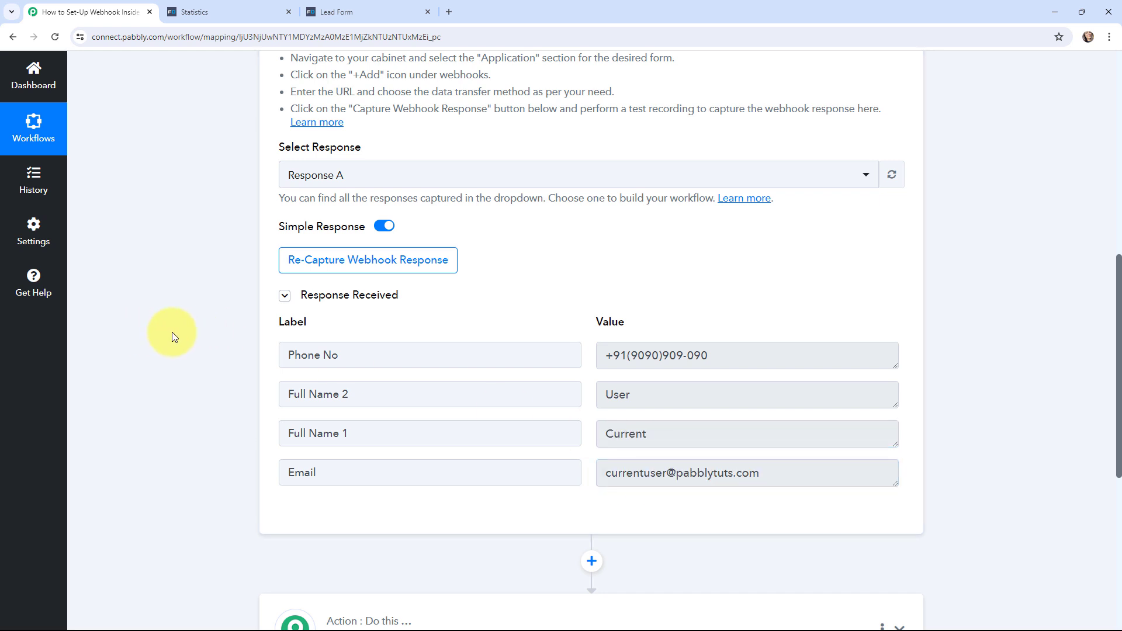
scroll(172, 332, "up", 3)
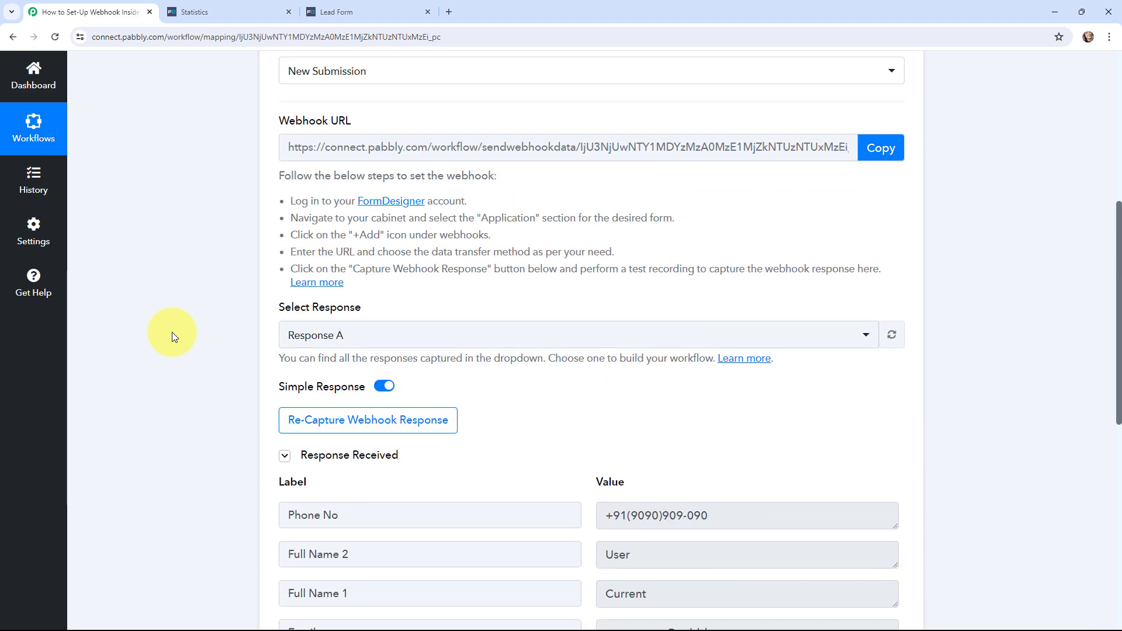
scroll(172, 332, "up", 6)
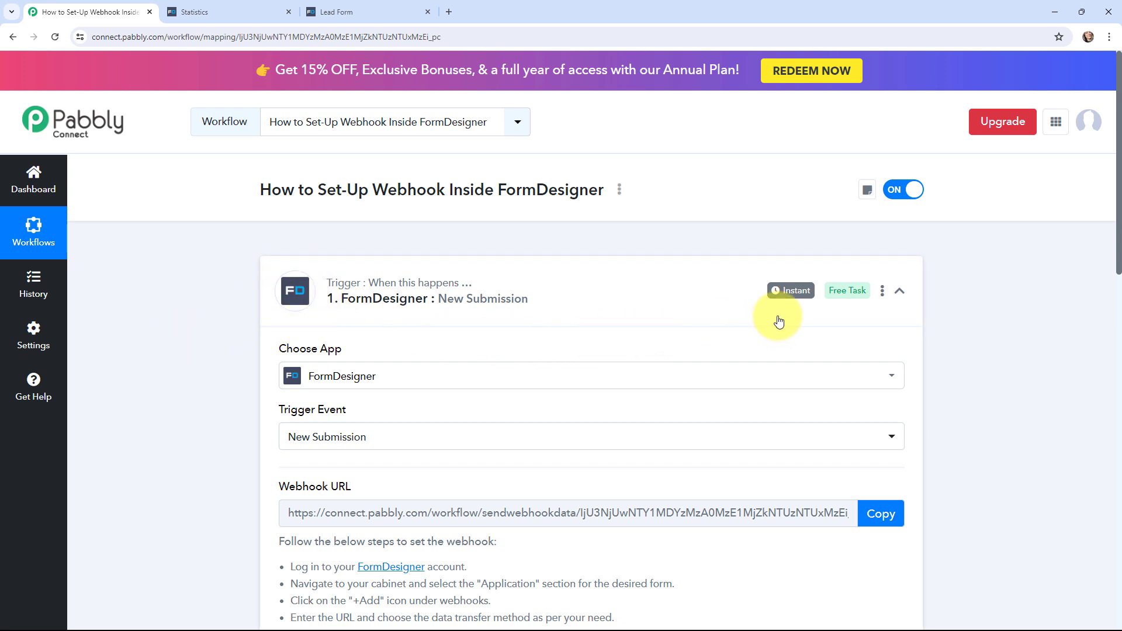
Step: Collapse the FormDesigner trigger step, expand the empty action step, then collapse it again
mouse_move(783, 299)
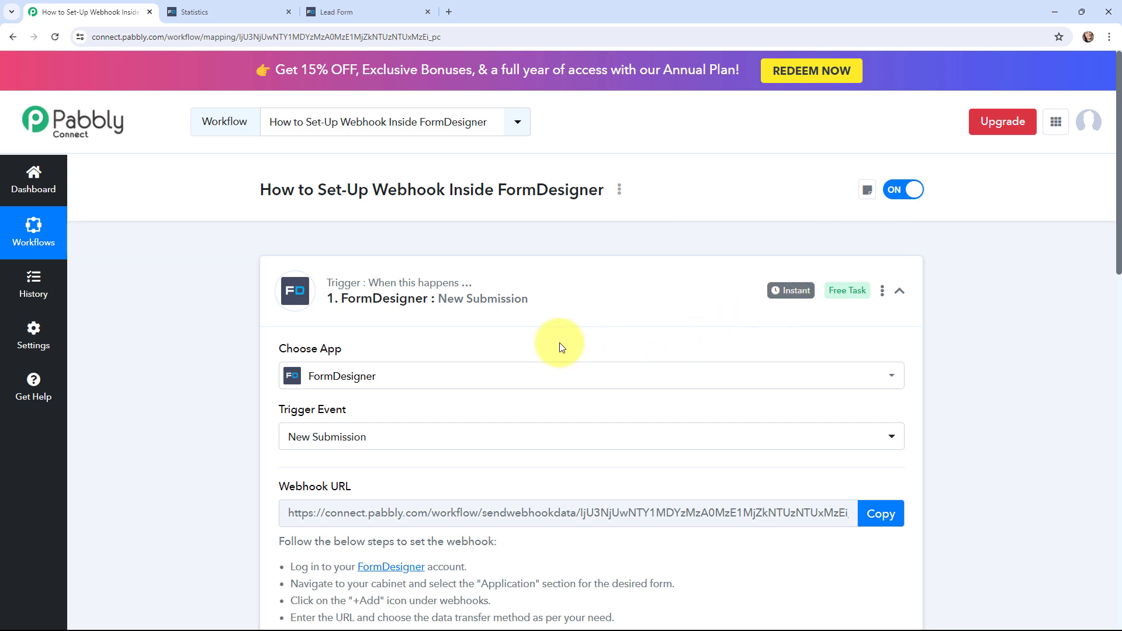
left_click(270, 273)
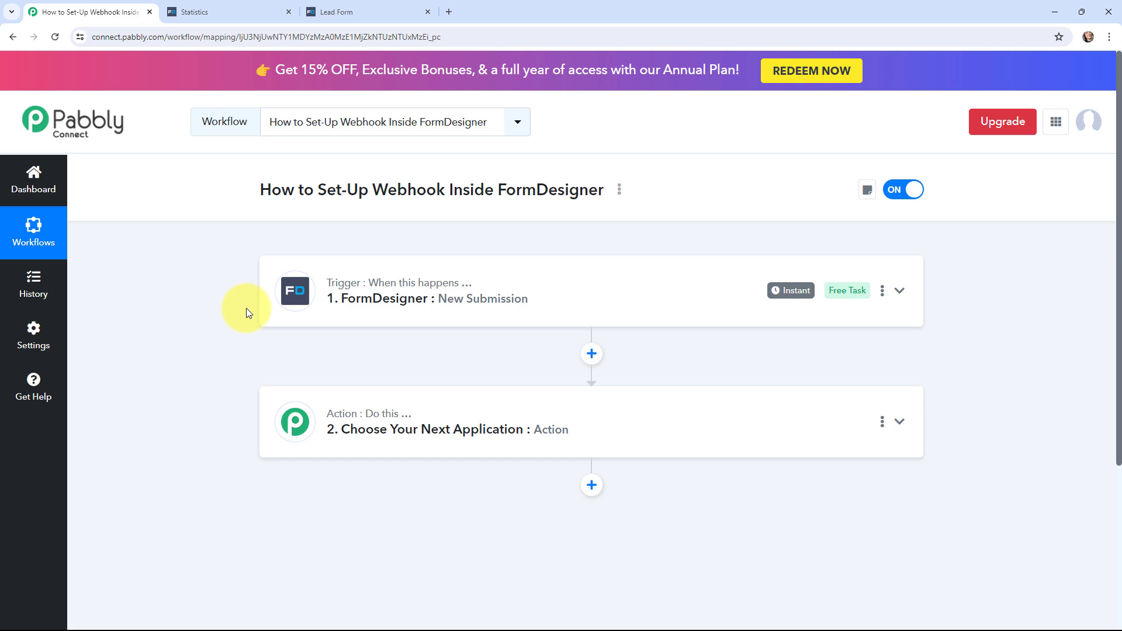
left_click(274, 422)
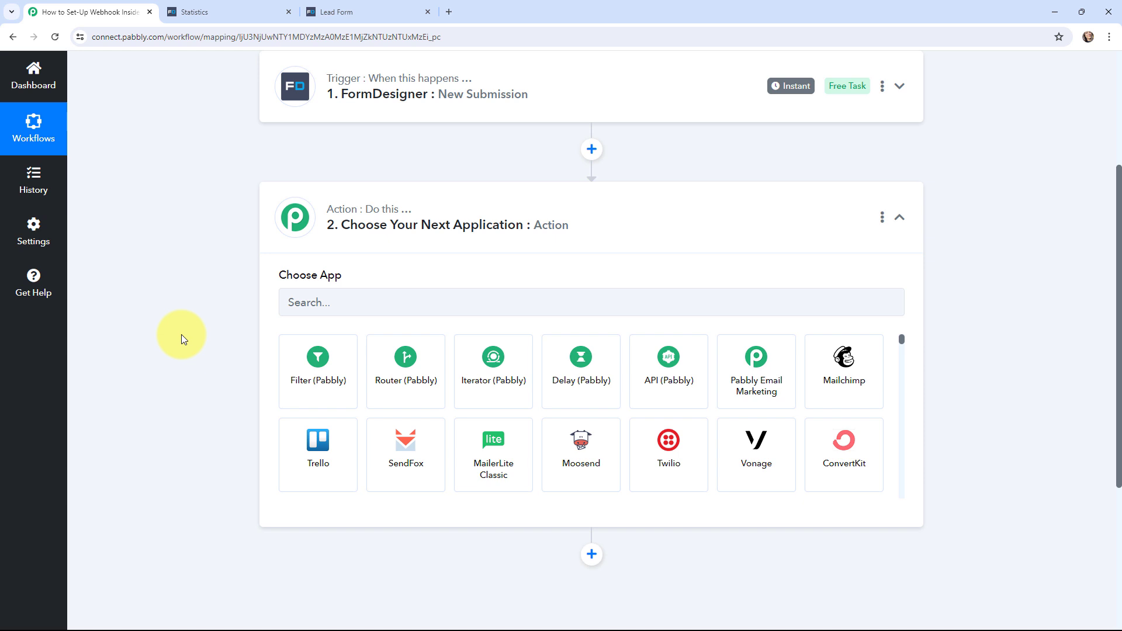
left_click(269, 238)
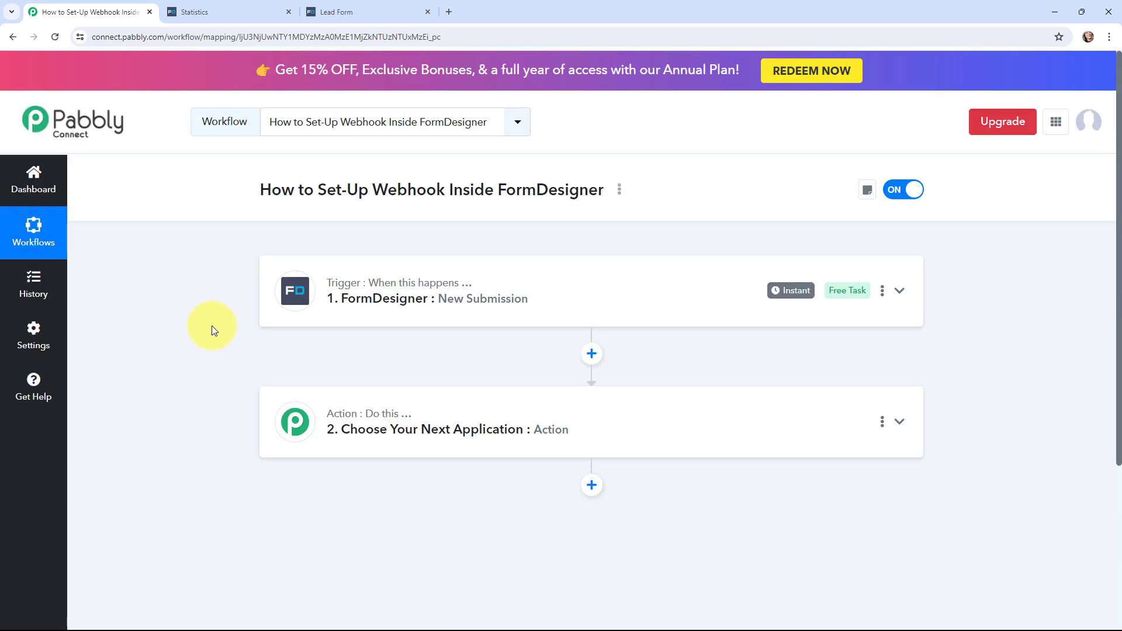